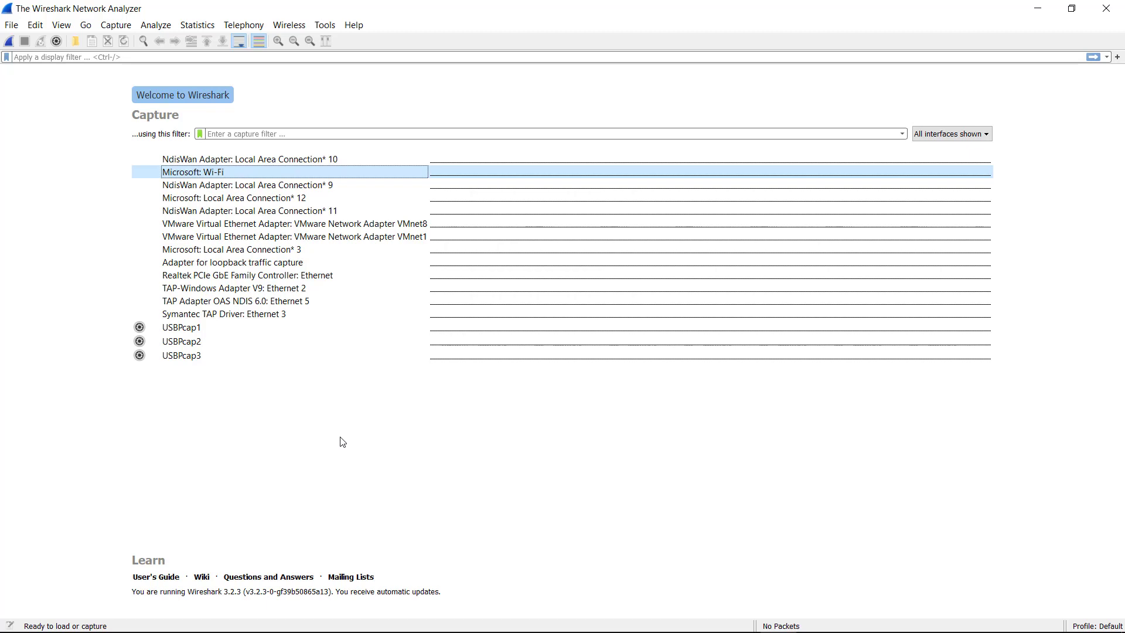
# Open the capture options, view the output and general settings, and select the Microsoft: Wi-Fi interface for capturing.
pyautogui.click(121, 26)
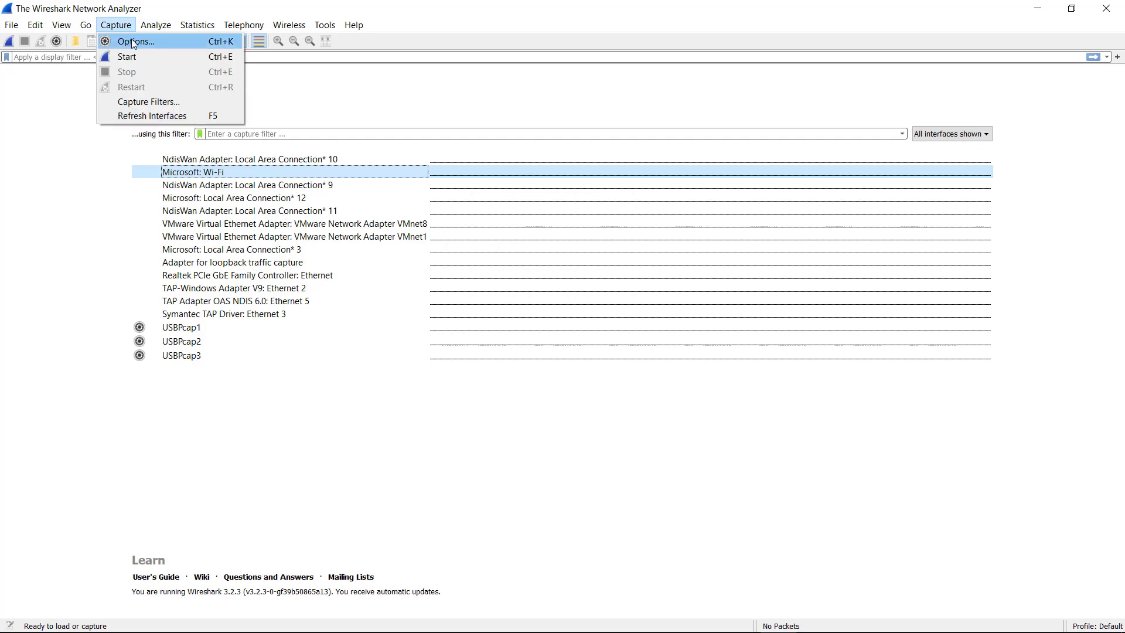
pyautogui.click(135, 42)
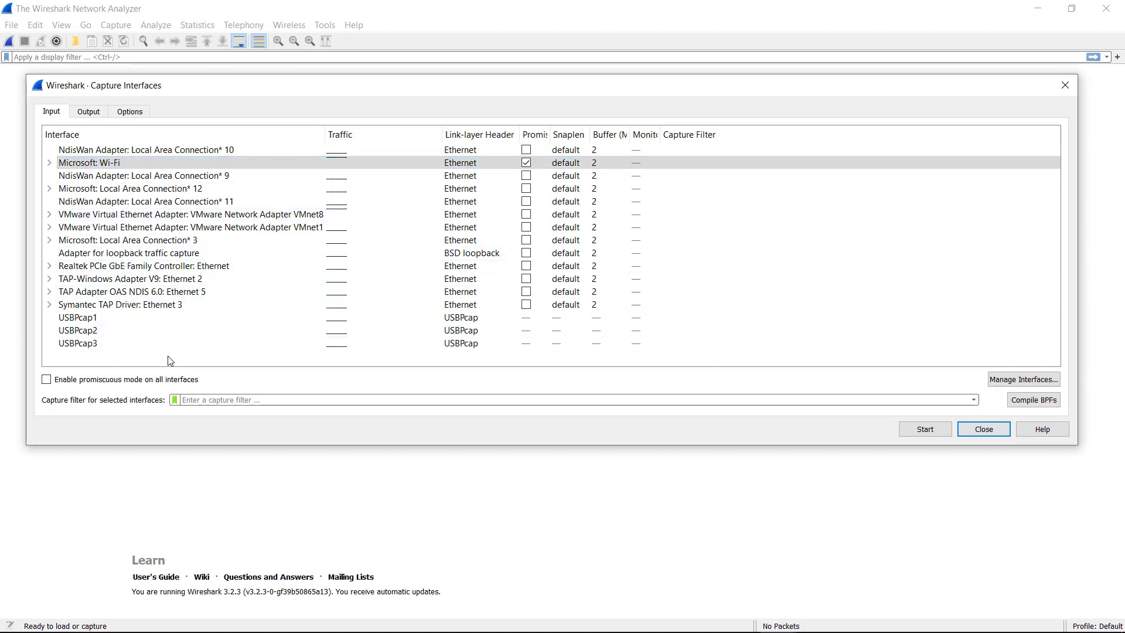
pyautogui.click(88, 112)
pyautogui.click(117, 114)
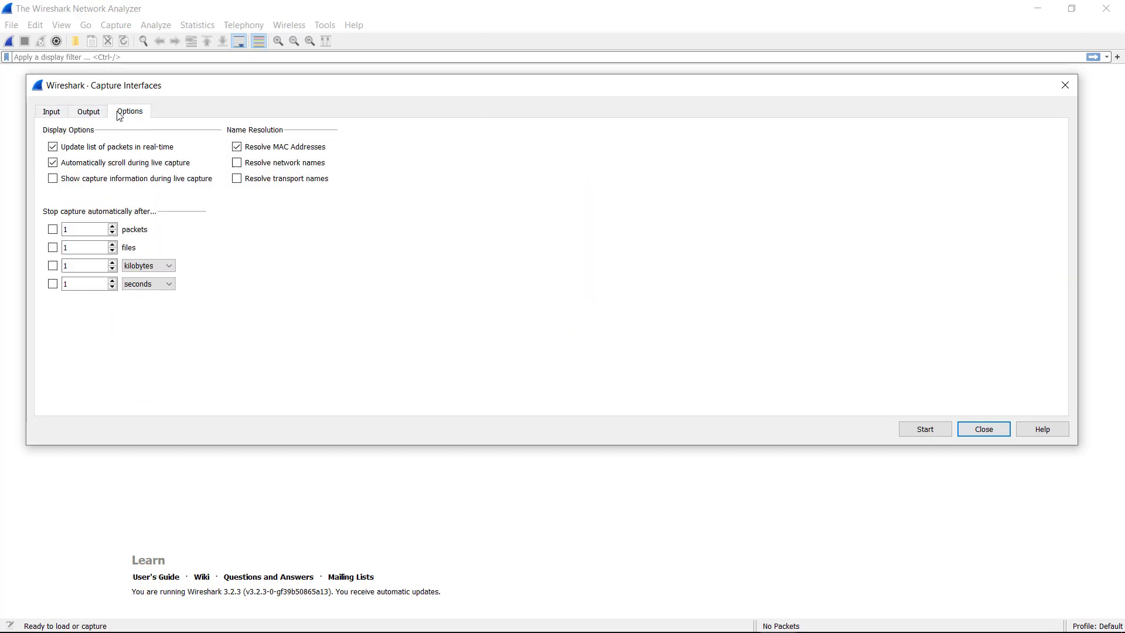
pyautogui.click(56, 115)
pyautogui.click(106, 166)
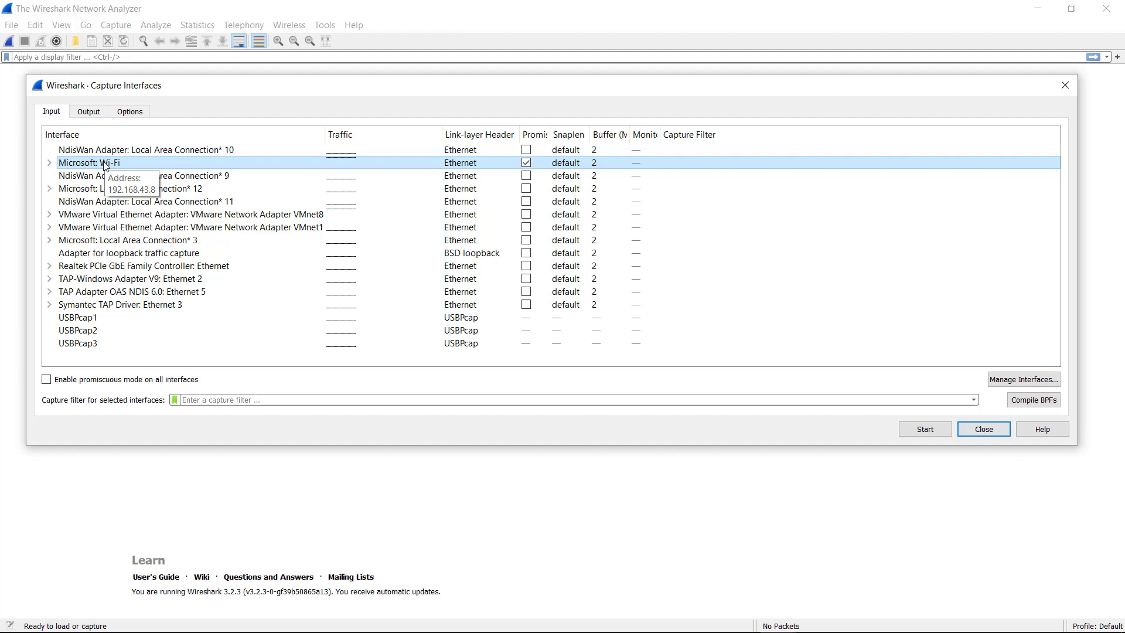
pyautogui.click(105, 165)
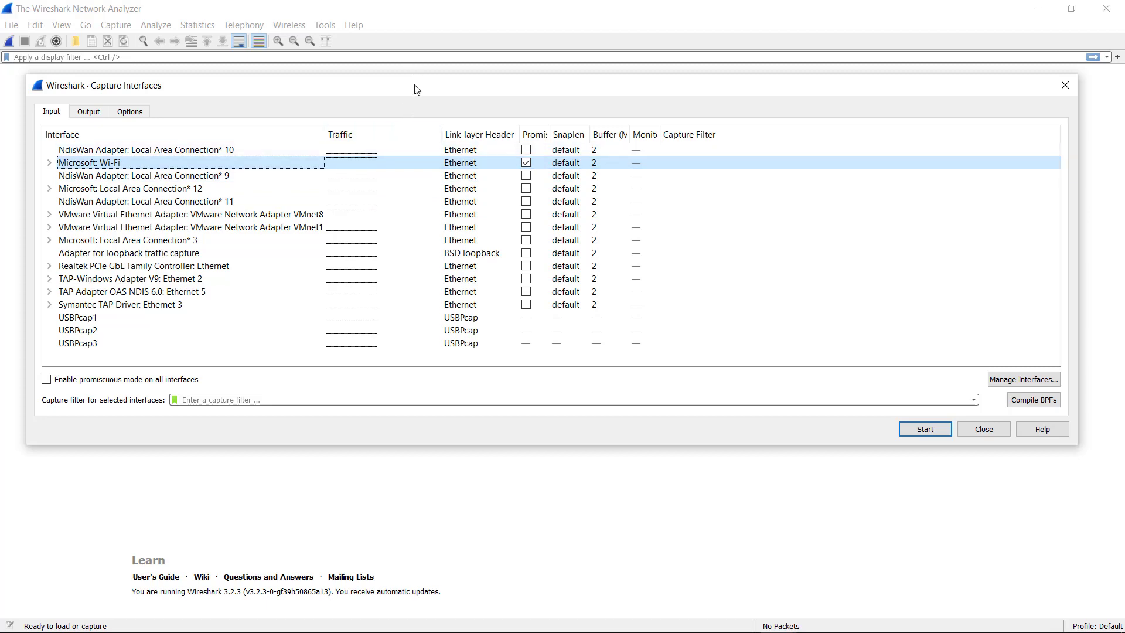
# Widen the Promiscuous, Buffer (MB) and Monitor Mode columns in the interface list so their full headings are readable.
pyautogui.moveTo(415, 89); pyautogui.dragTo(427, 137)
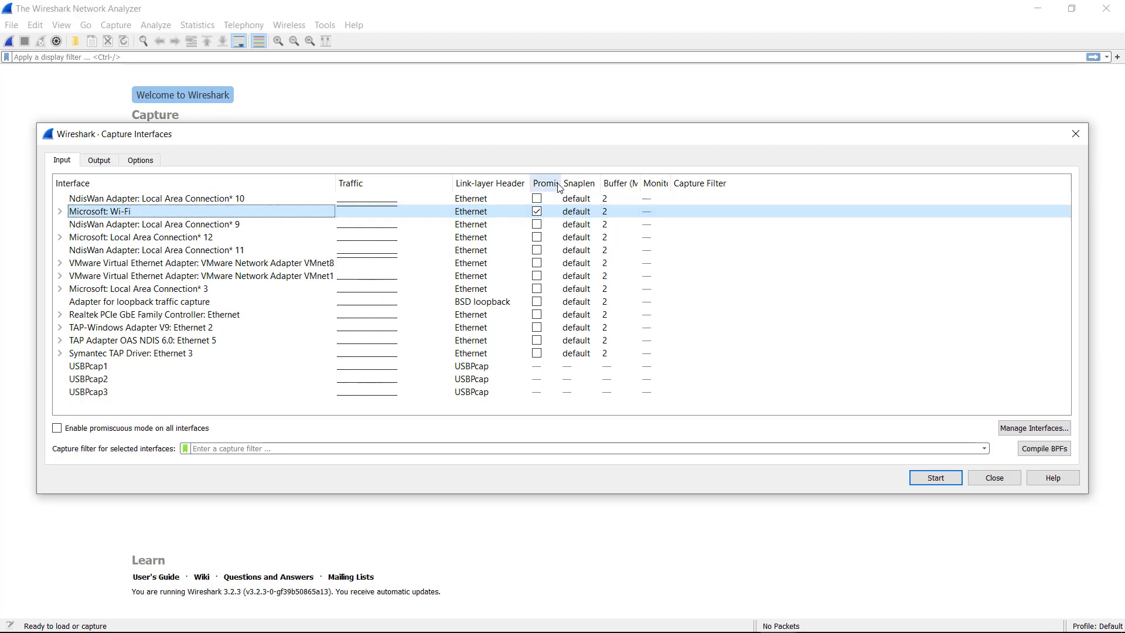
pyautogui.moveTo(561, 184); pyautogui.dragTo(619, 171)
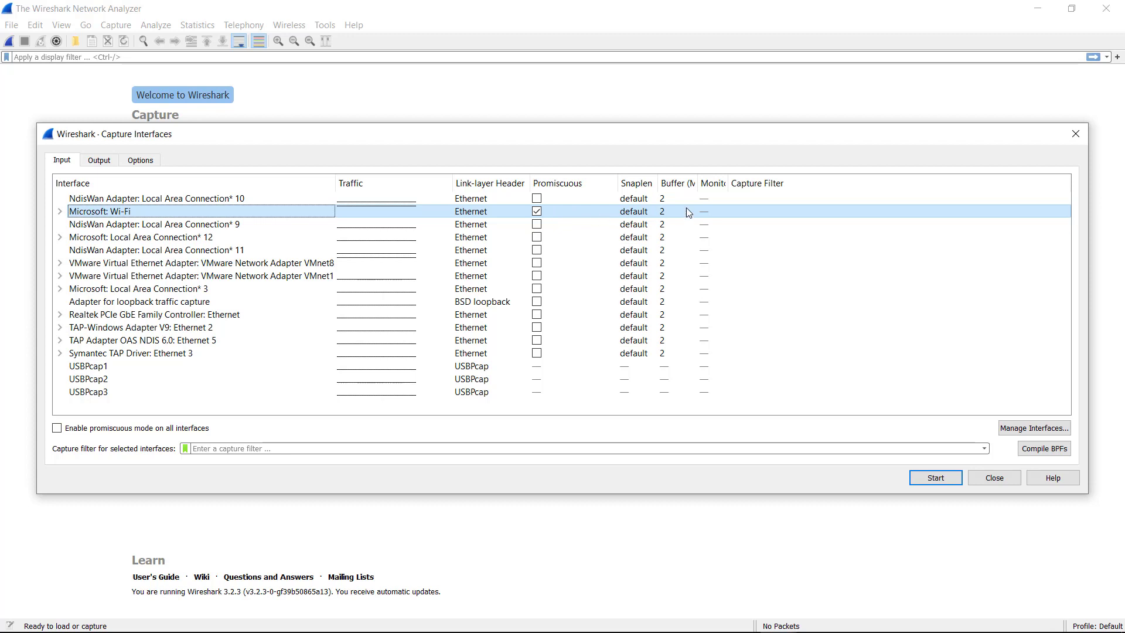
pyautogui.moveTo(697, 185); pyautogui.dragTo(802, 185)
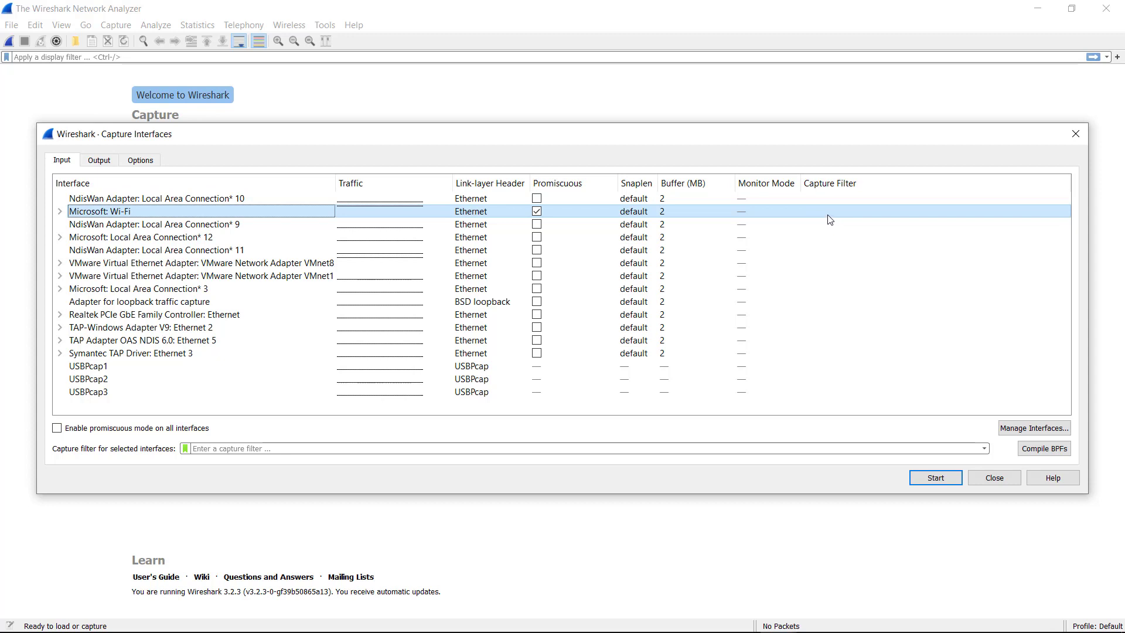
pyautogui.moveTo(438, 141); pyautogui.dragTo(443, 101)
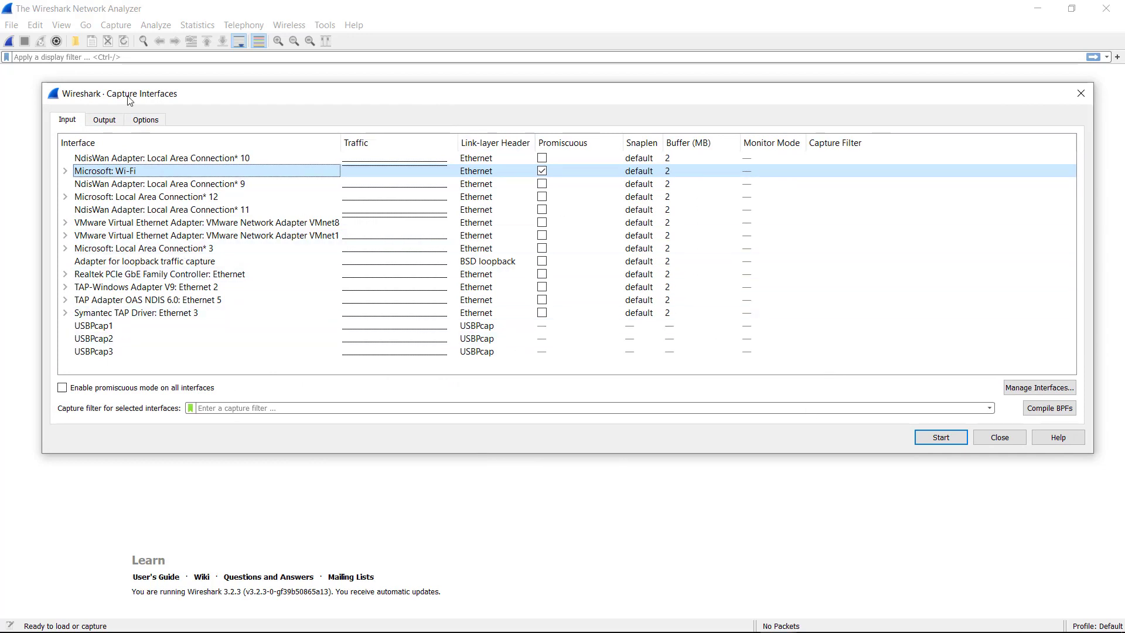
# Set the capture to write to a permanent file named testr in the packet folder on the Desktop.
pyautogui.click(113, 124)
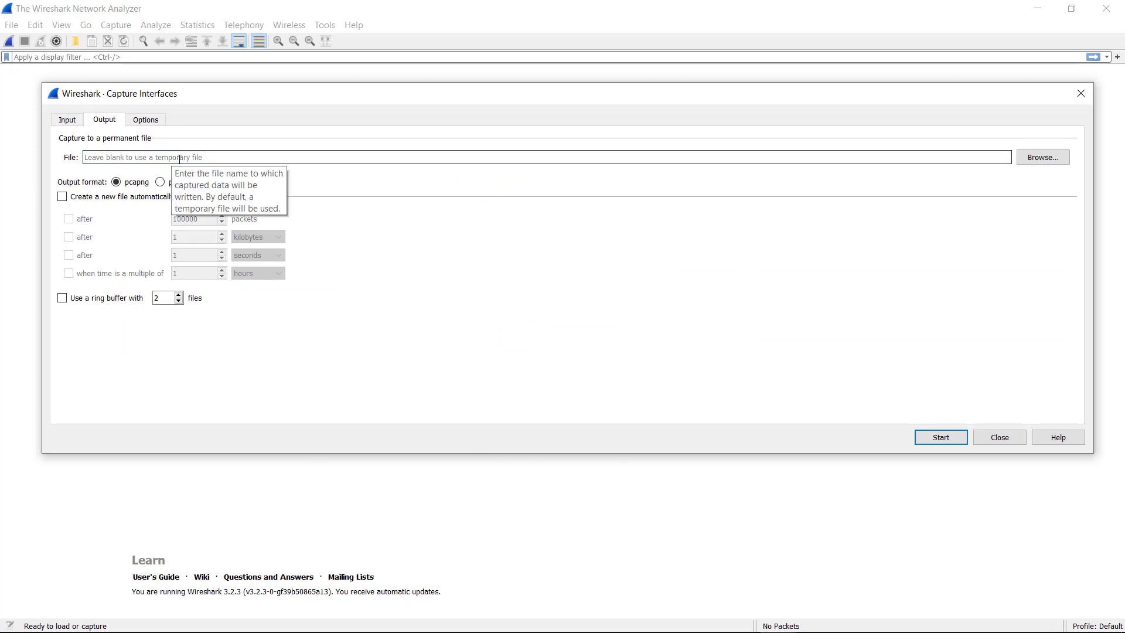
pyautogui.click(1049, 160)
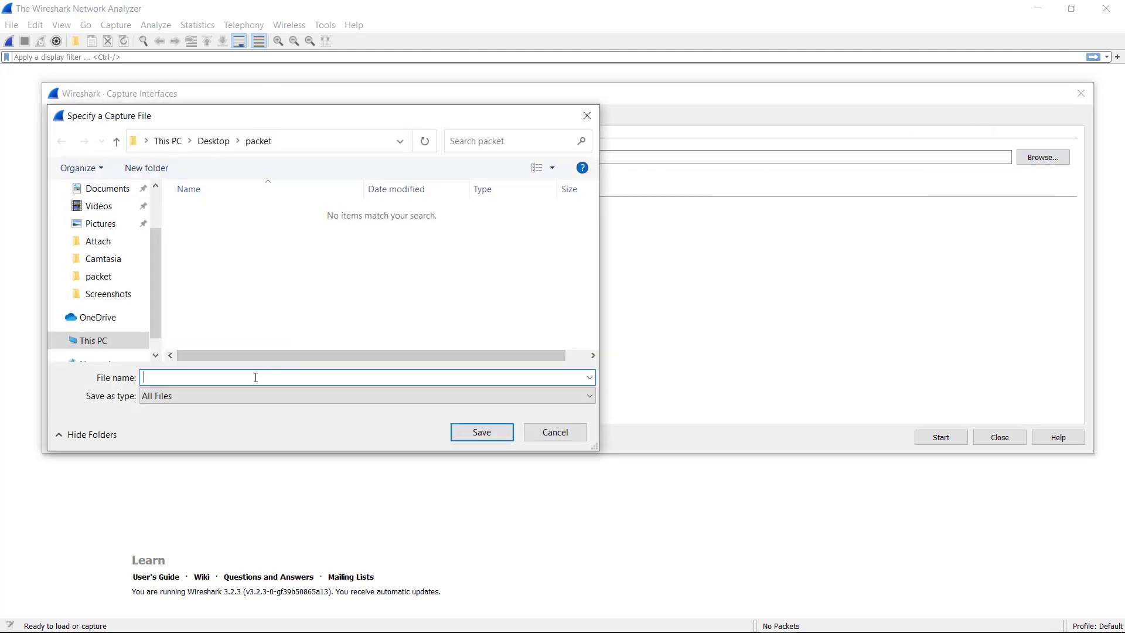
pyautogui.write('testr')
pyautogui.click(482, 433)
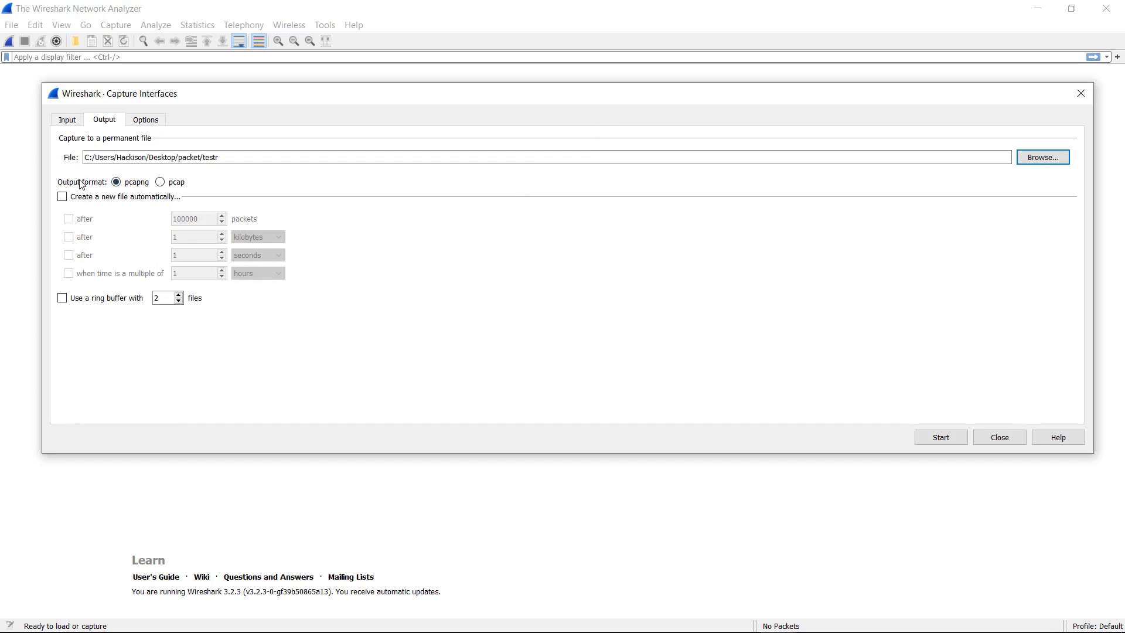
# Try the pcap output format for the capture file and restore pcapng.
pyautogui.click(160, 184)
pyautogui.click(160, 183)
pyautogui.click(116, 183)
# Enable automatic creation of a new capture file after every 20 packets.
pyautogui.click(63, 198)
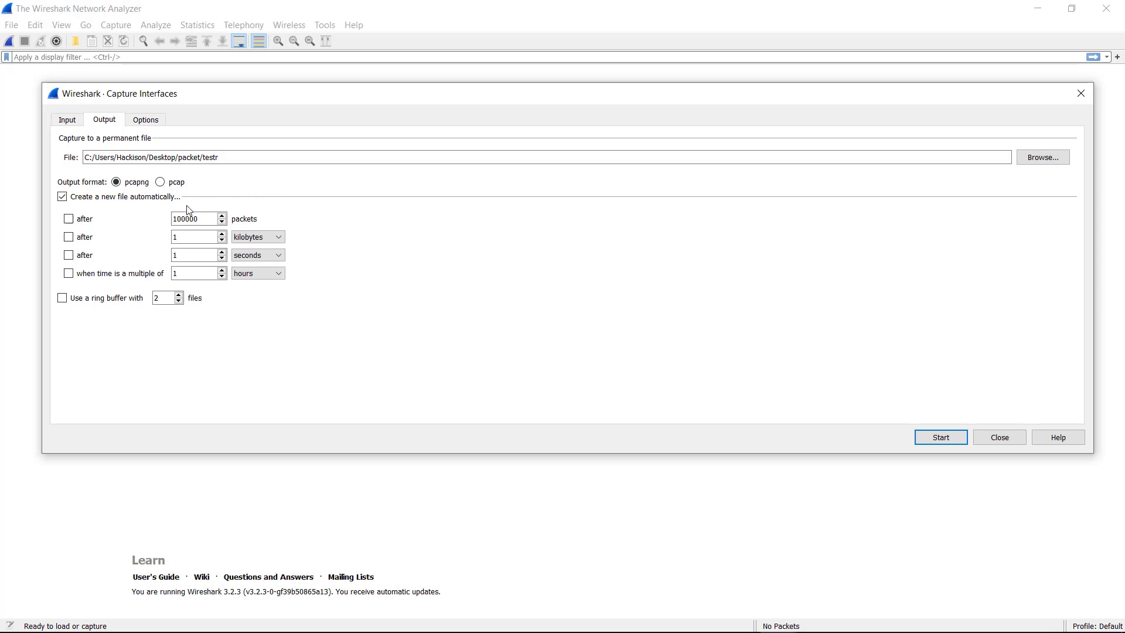
pyautogui.click(68, 219)
pyautogui.press('BackSpace')
pyautogui.press('BackSpace')
pyautogui.press('BackSpace')
pyautogui.press('BackSpace')
pyautogui.press('BackSpace')
pyautogui.press('BackSpace')
pyautogui.write('20')
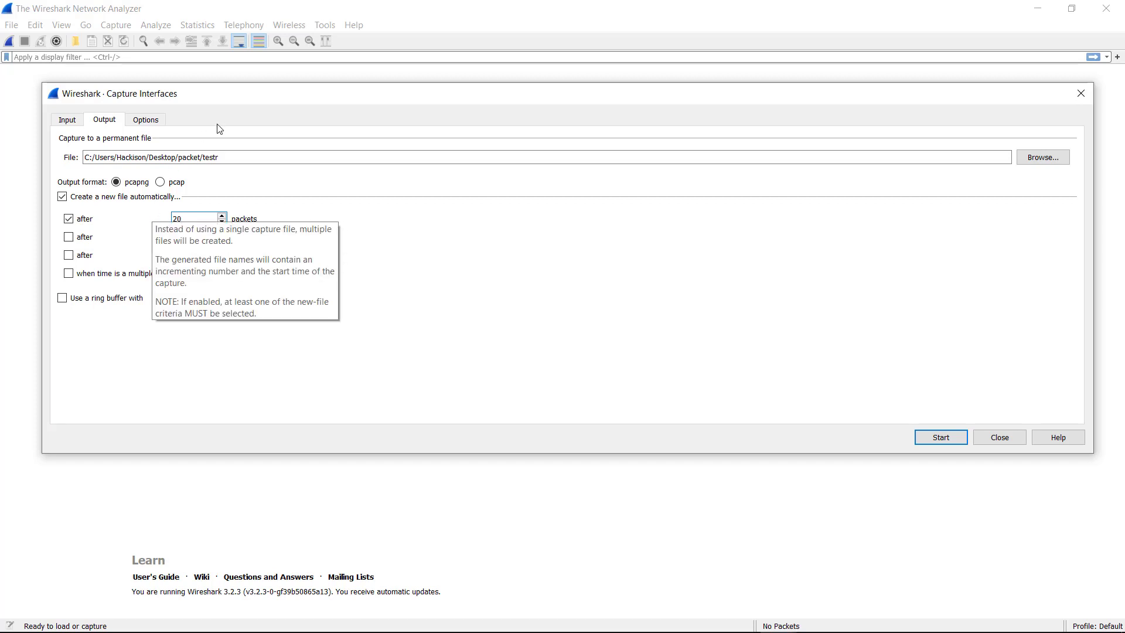
pyautogui.moveTo(237, 103); pyautogui.dragTo(266, 161)
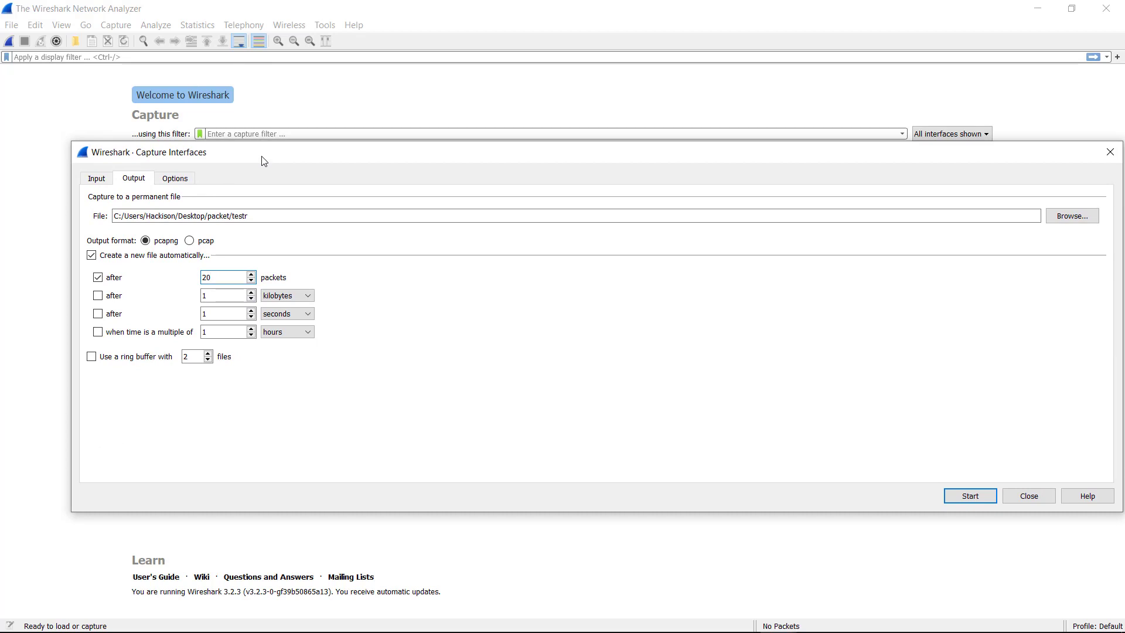
pyautogui.moveTo(264, 162); pyautogui.dragTo(246, 109)
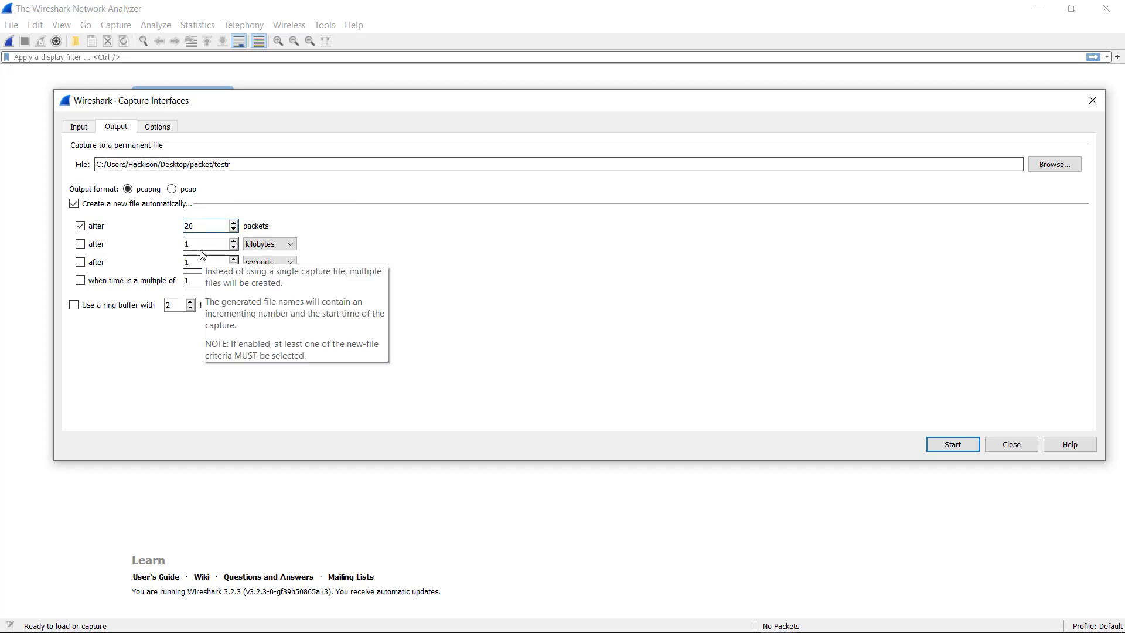
# Try adding a file-size criterion of 1 for new files, switching its unit to megabytes and back to kilobytes.
pyautogui.click(81, 244)
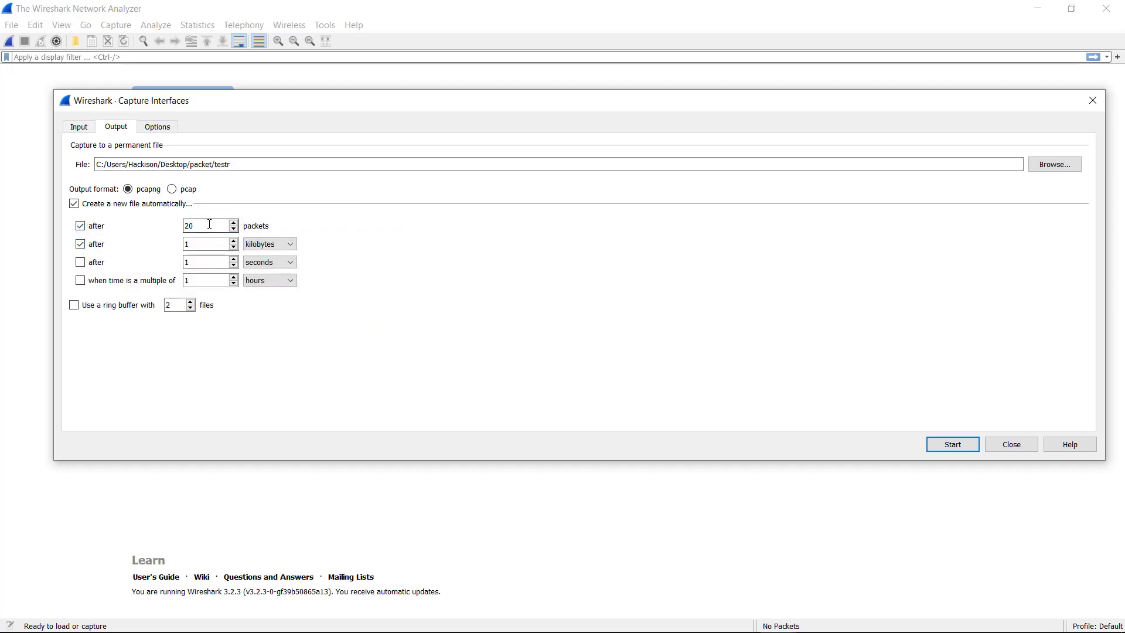
pyautogui.click(250, 244)
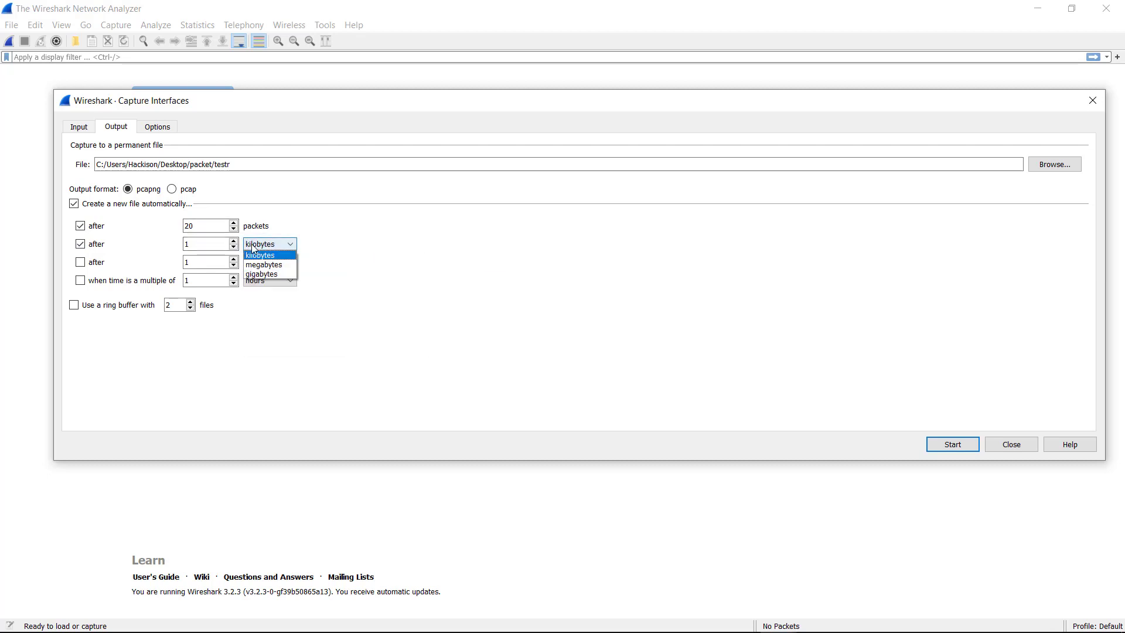
pyautogui.click(261, 258)
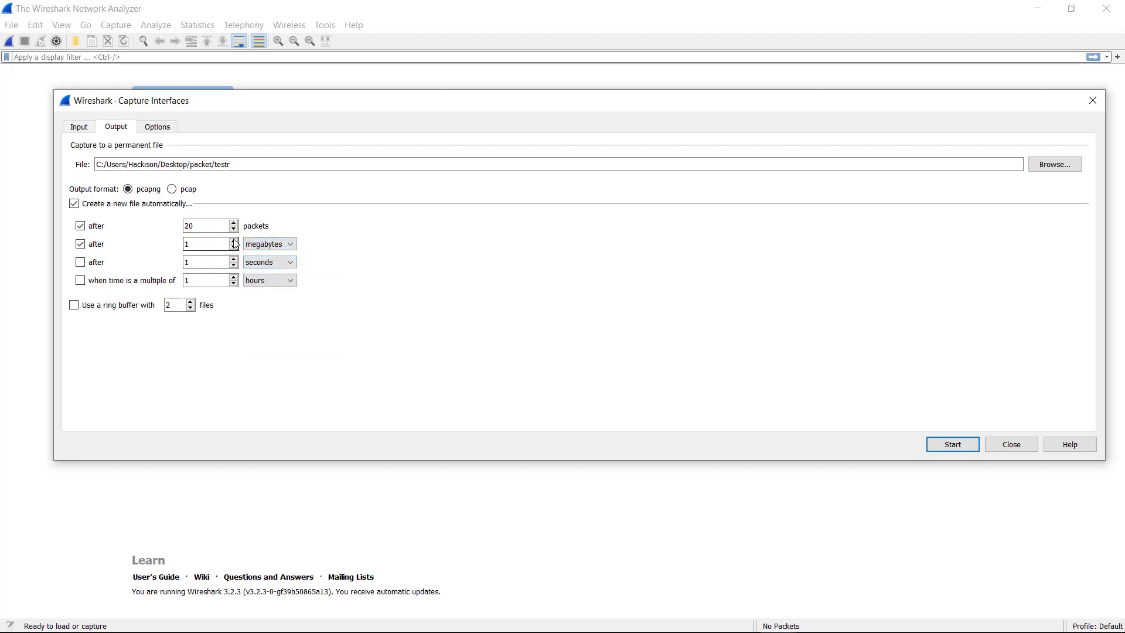
pyautogui.click(258, 244)
pyautogui.click(265, 257)
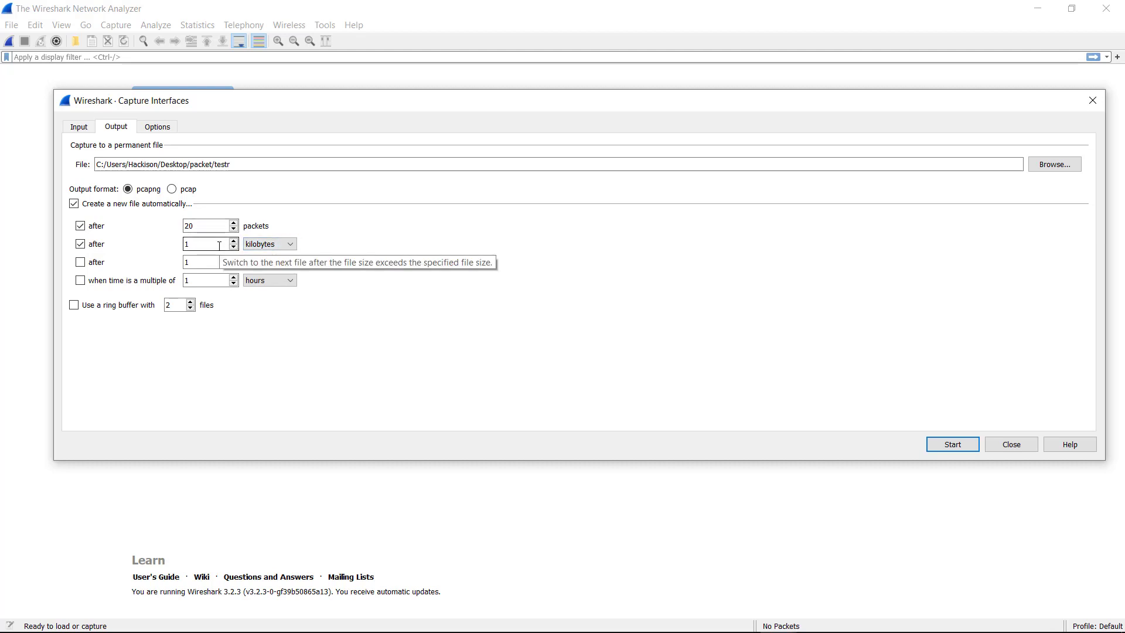
pyautogui.click(198, 228)
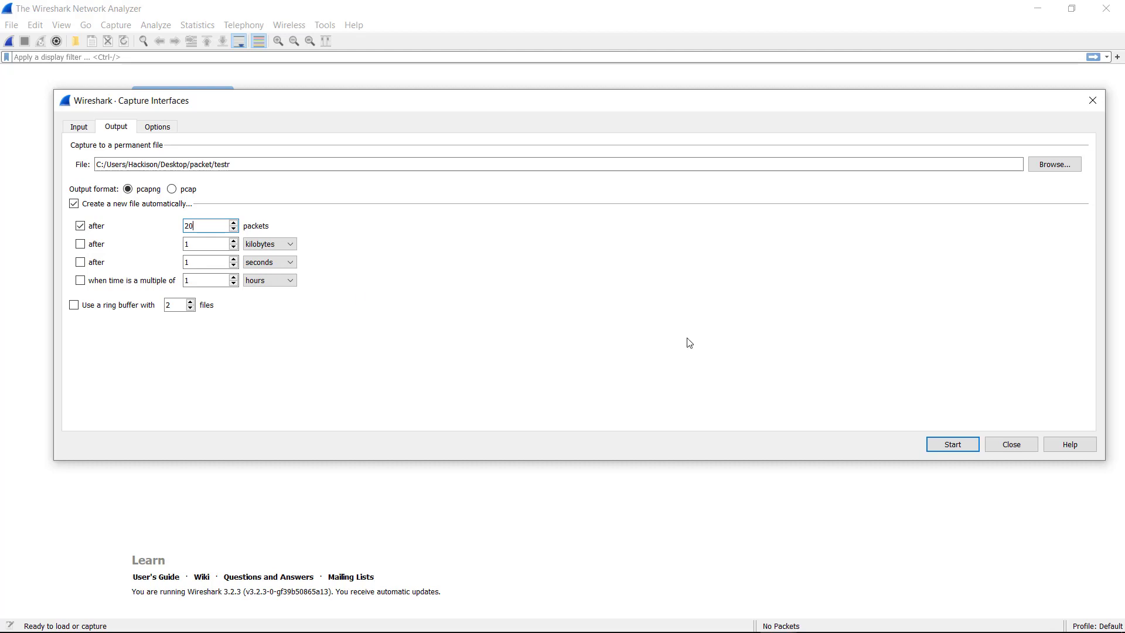
# Start capturing on the Wi-Fi interface and open the packet folder on the desktop.
pyautogui.click(974, 447)
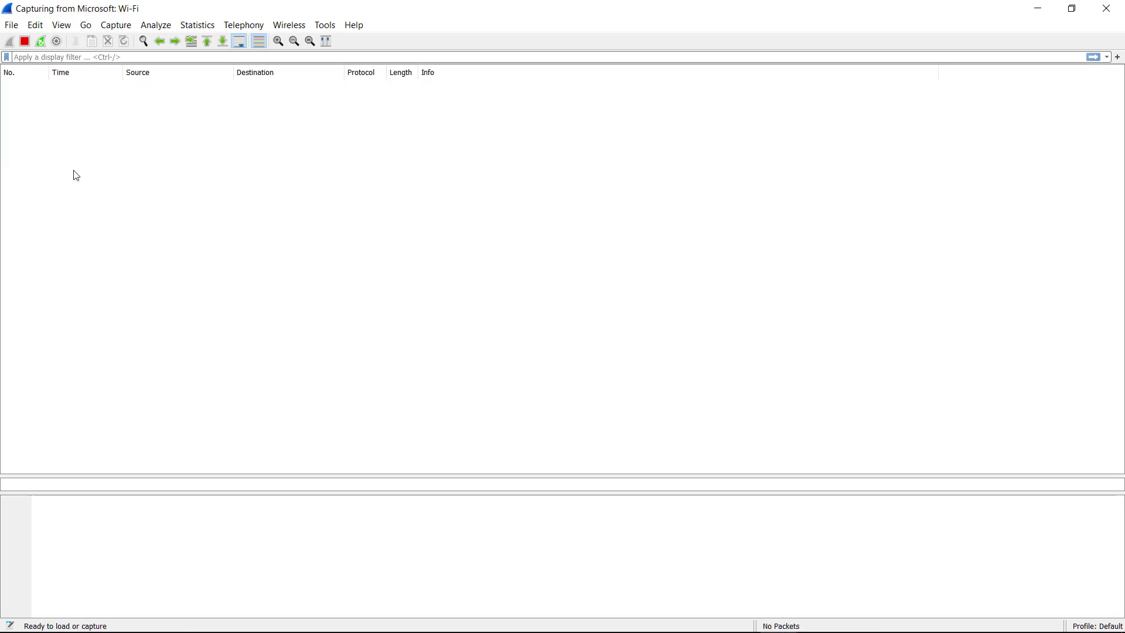
pyautogui.click(1038, 8)
pyautogui.click(382, 99)
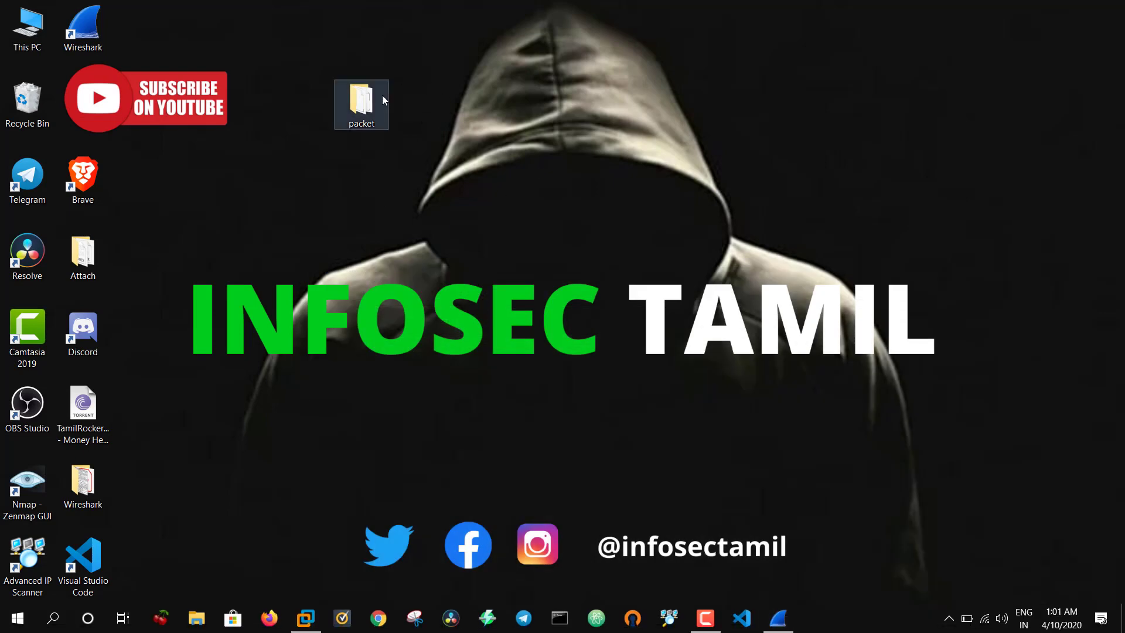
pyautogui.doubleClick(386, 115)
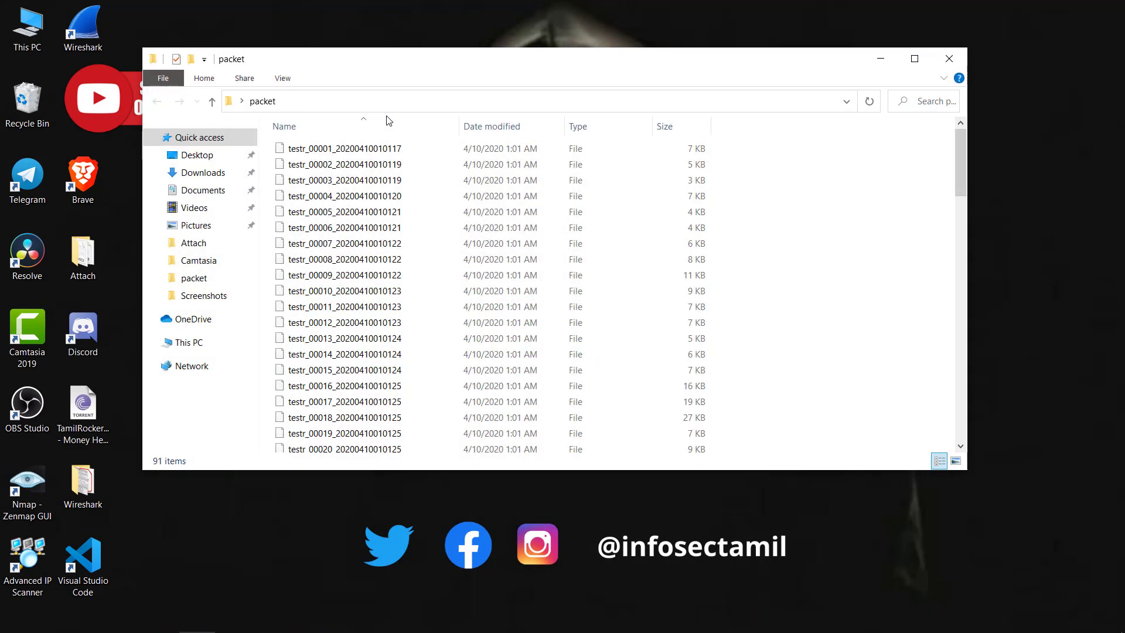
# Examine the names and sizes of the testr capture files generated in the packet folder.
pyautogui.scroll(-20, 667, 223)
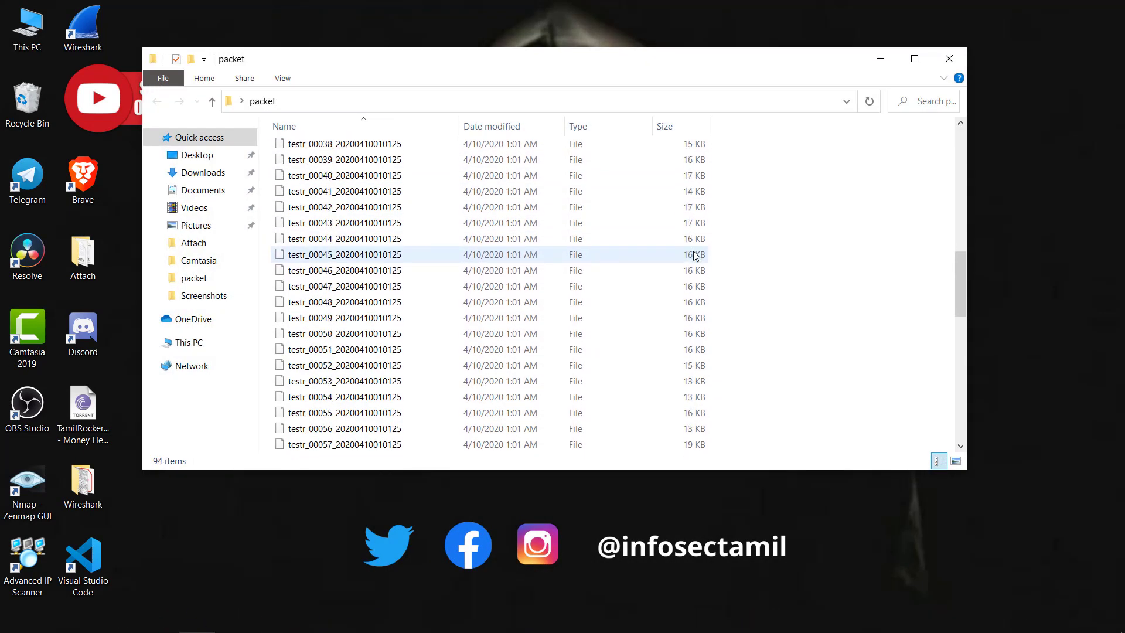
pyautogui.scroll(20, 694, 256)
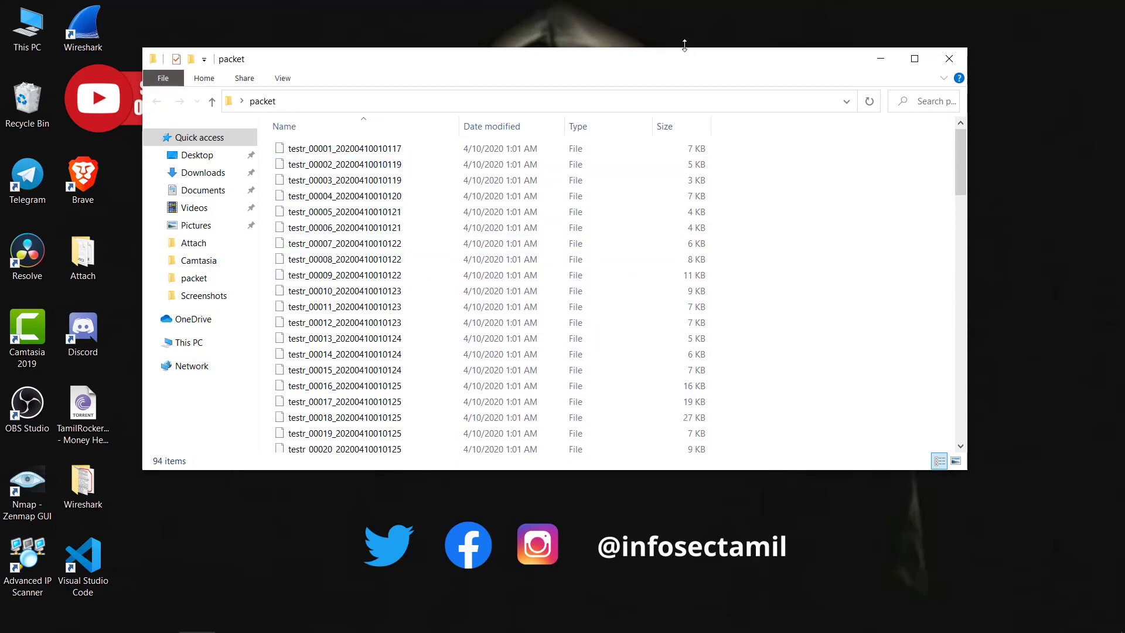
pyautogui.moveTo(684, 54); pyautogui.dragTo(533, 29)
pyautogui.scroll(-1, 538, 180)
pyautogui.scroll(-20, 540, 184)
pyautogui.scroll(20, 539, 184)
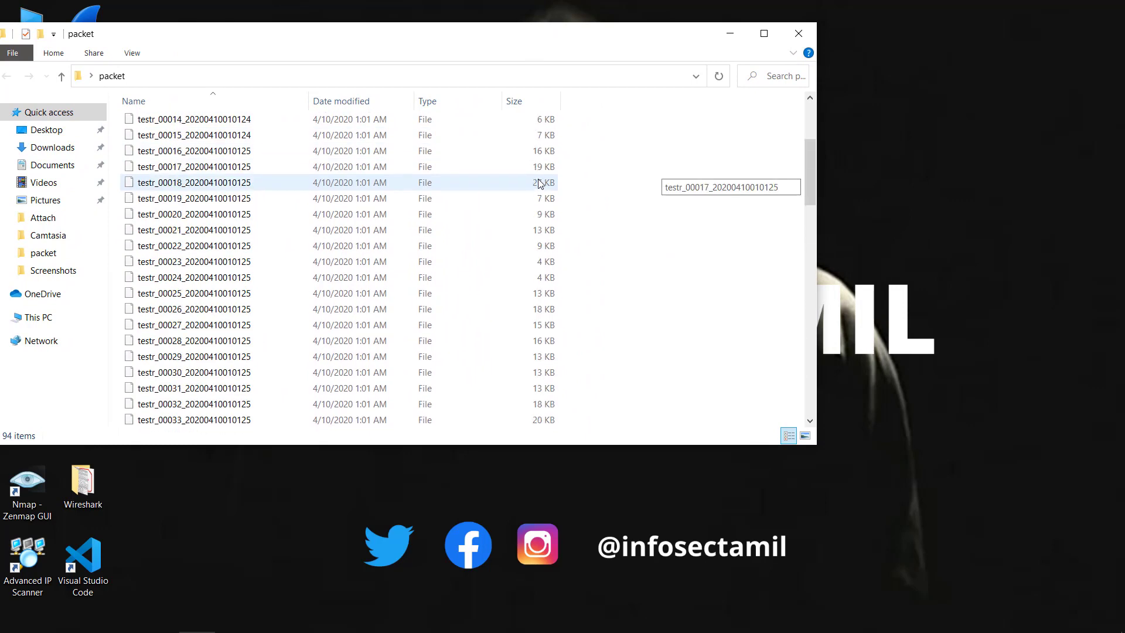
pyautogui.scroll(-20, 641, 294)
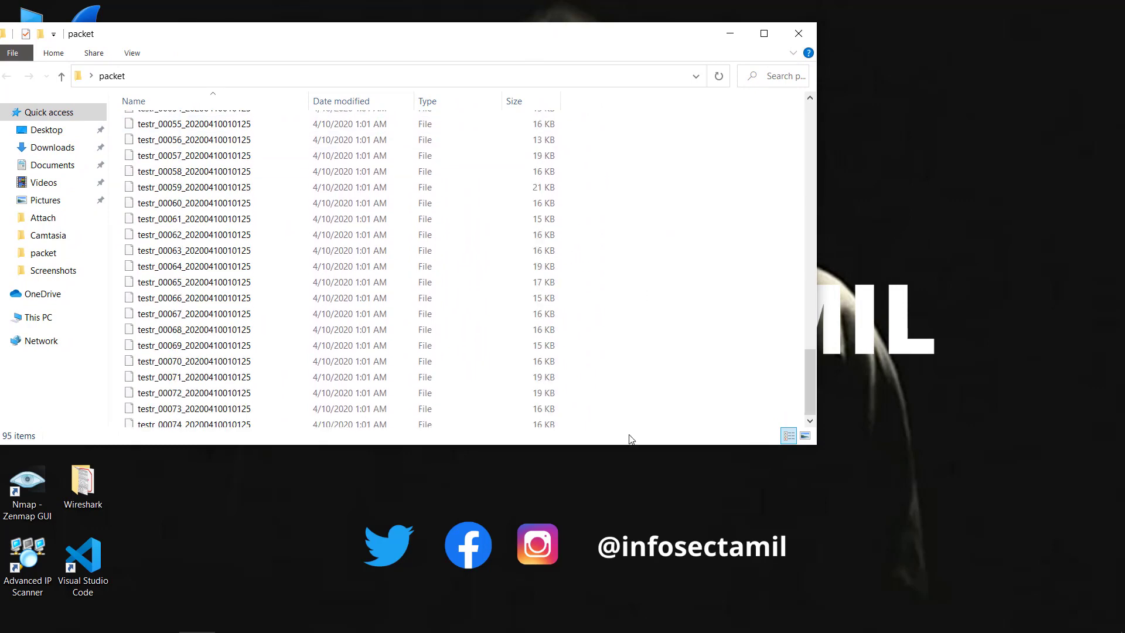
# Switch back to Wireshark and stop the running Wi-Fi capture.
pyautogui.click(778, 618)
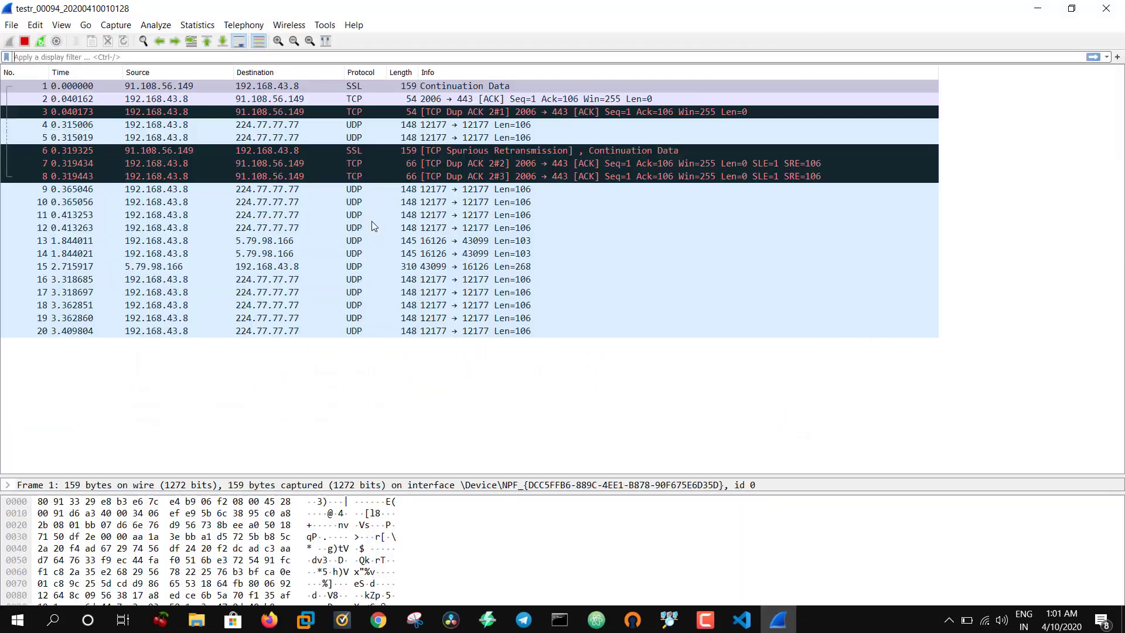
pyautogui.click(40, 45)
pyautogui.click(41, 46)
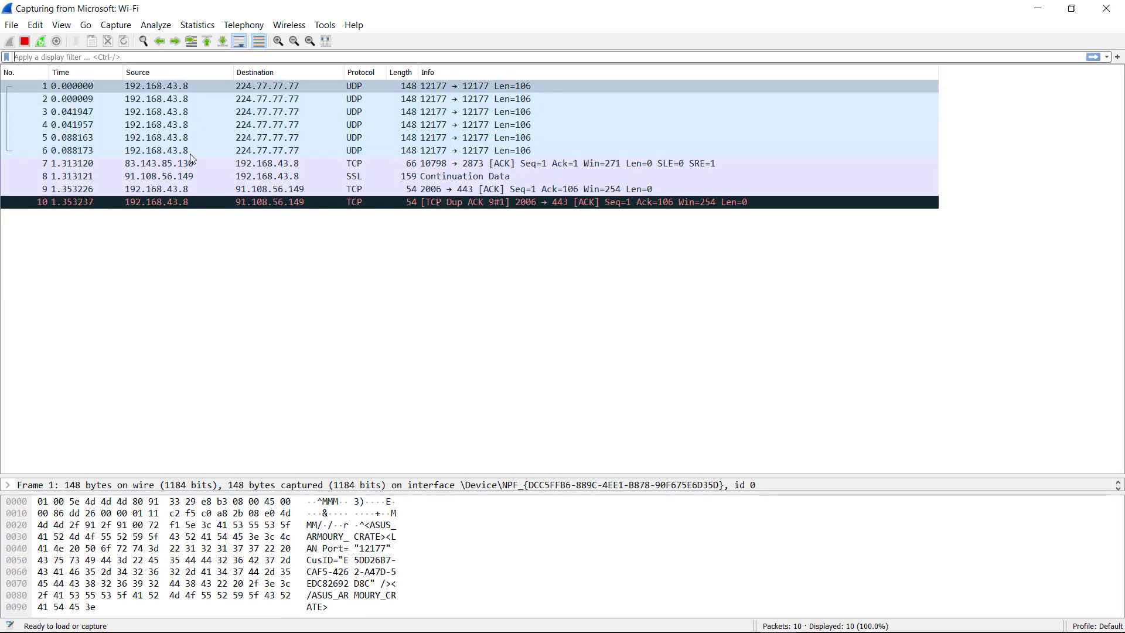
pyautogui.click(117, 25)
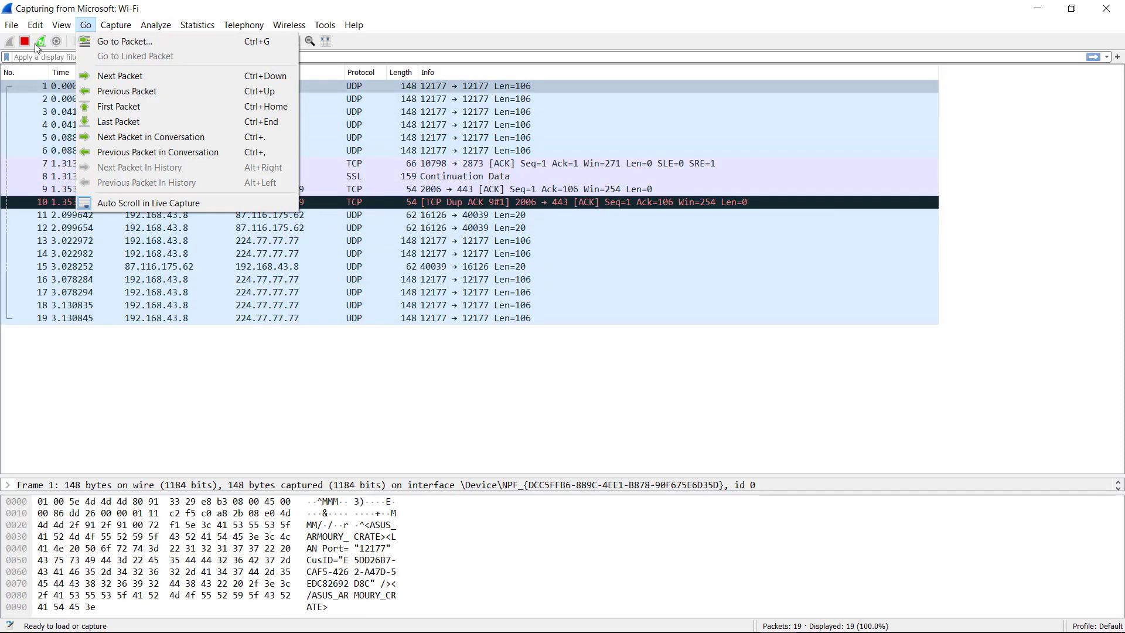
pyautogui.click(37, 48)
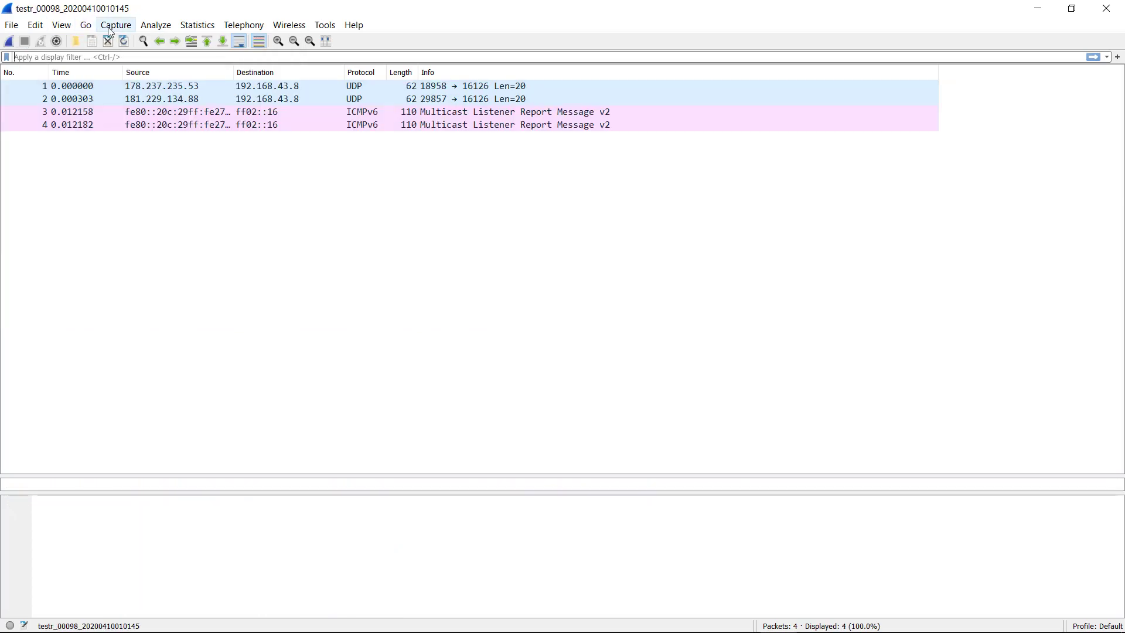
# Open the capture output options and make new files start after 3 kilobytes instead of after a packet count.
pyautogui.click(108, 26)
pyautogui.click(133, 53)
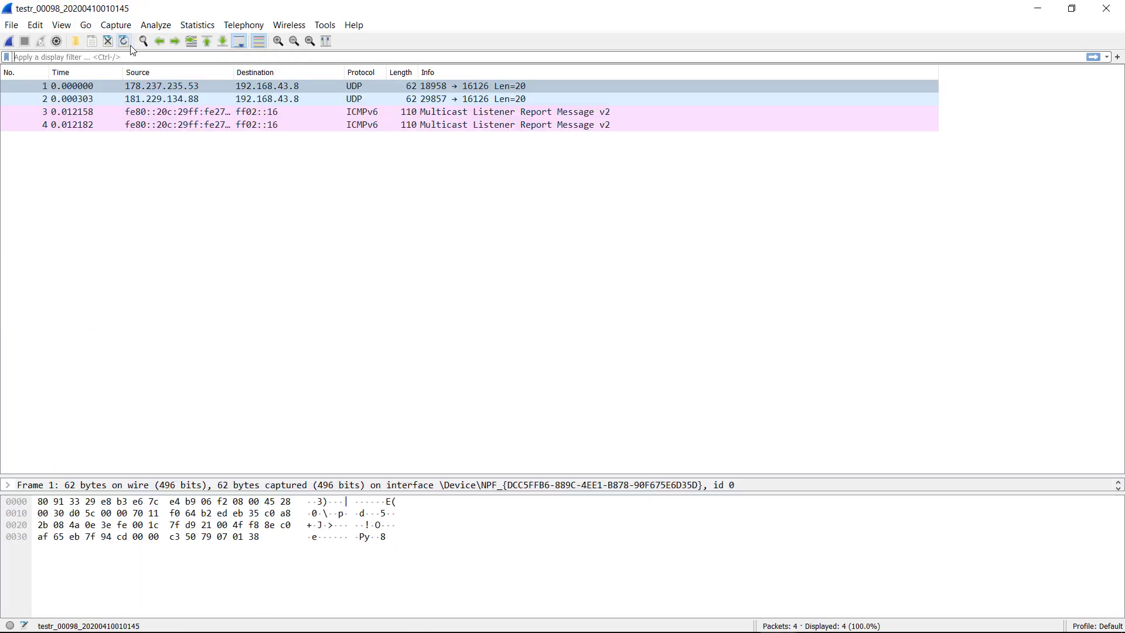
pyautogui.click(116, 25)
pyautogui.click(128, 42)
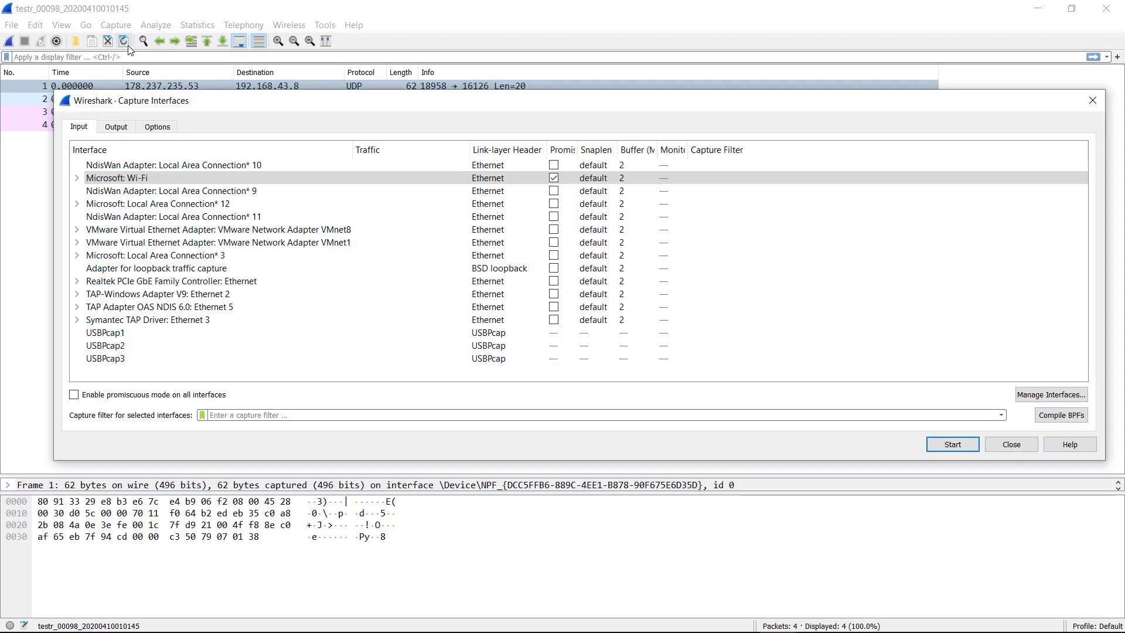
pyautogui.click(127, 129)
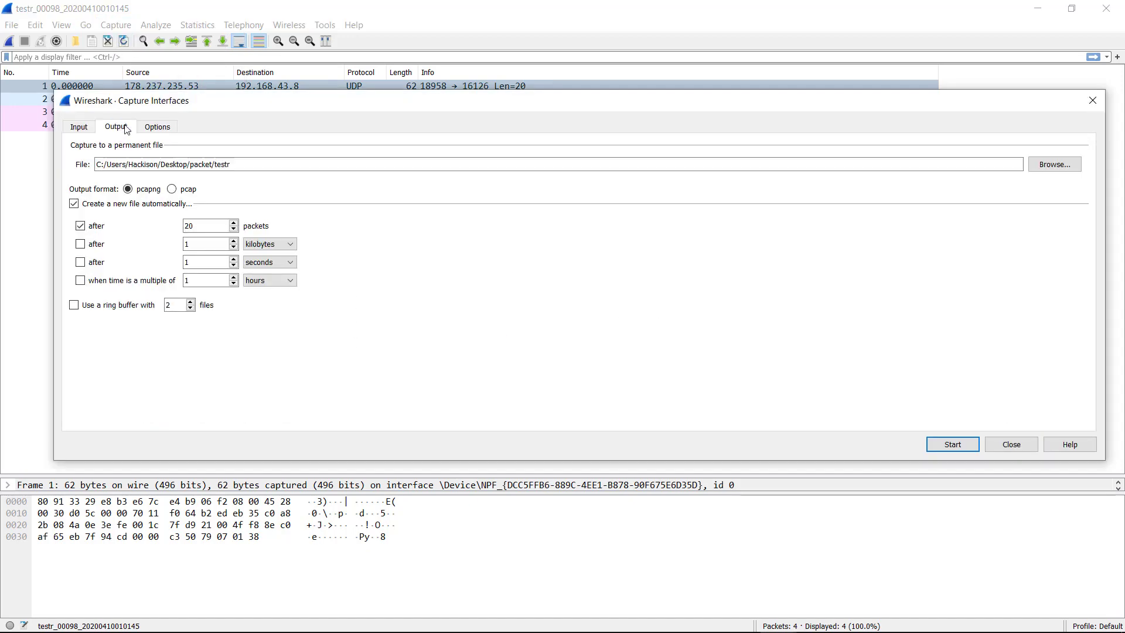
pyautogui.click(199, 227)
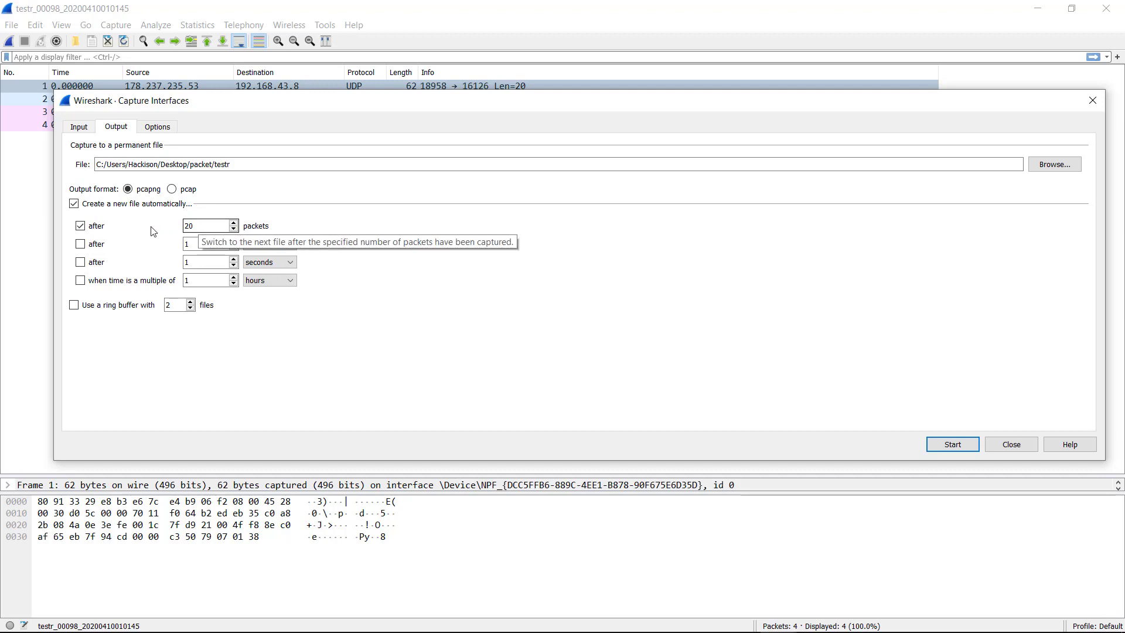
pyautogui.click(81, 244)
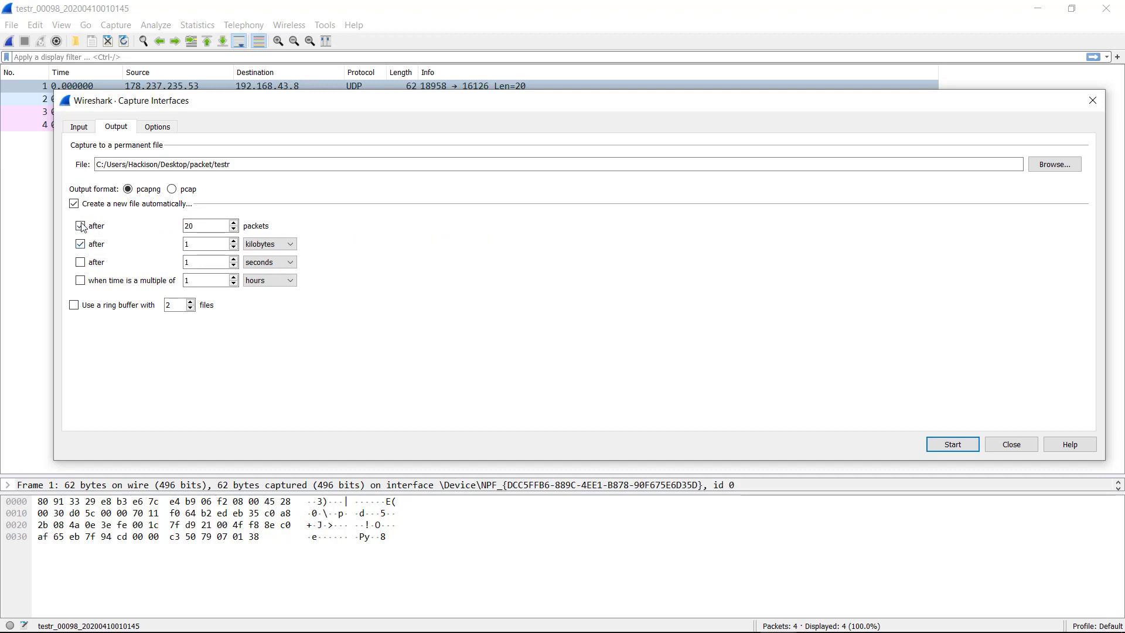
pyautogui.click(80, 226)
pyautogui.click(198, 248)
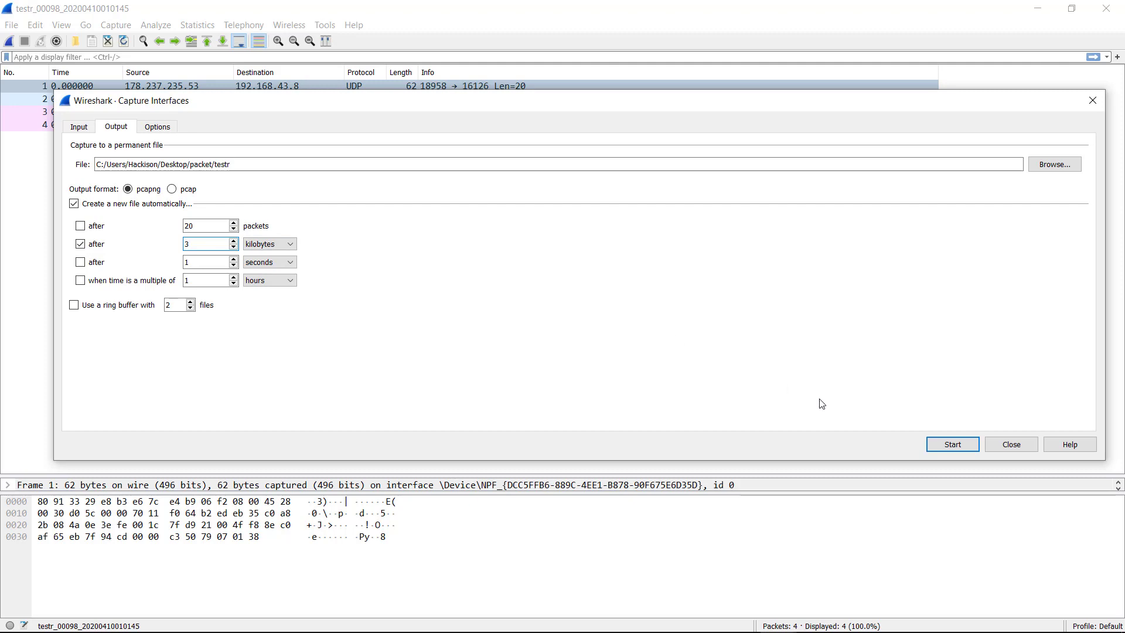
# Switch to the packet folder, delete all testr capture files, cancel the deletion of the locked file, and close the folder.
pyautogui.moveTo(522, 631)
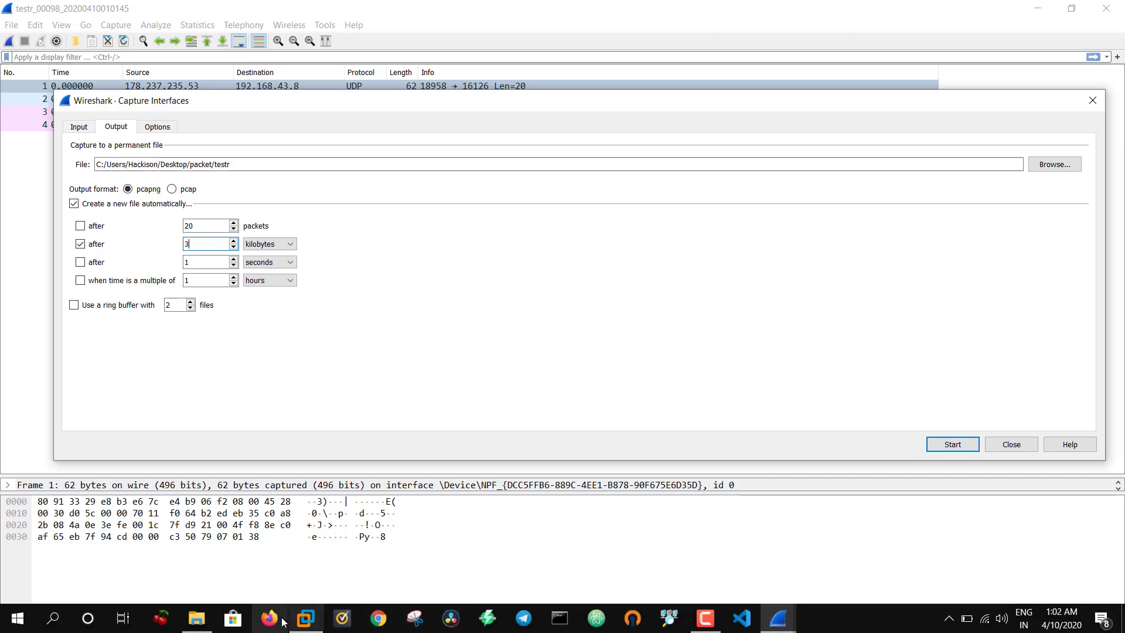
pyautogui.click(195, 619)
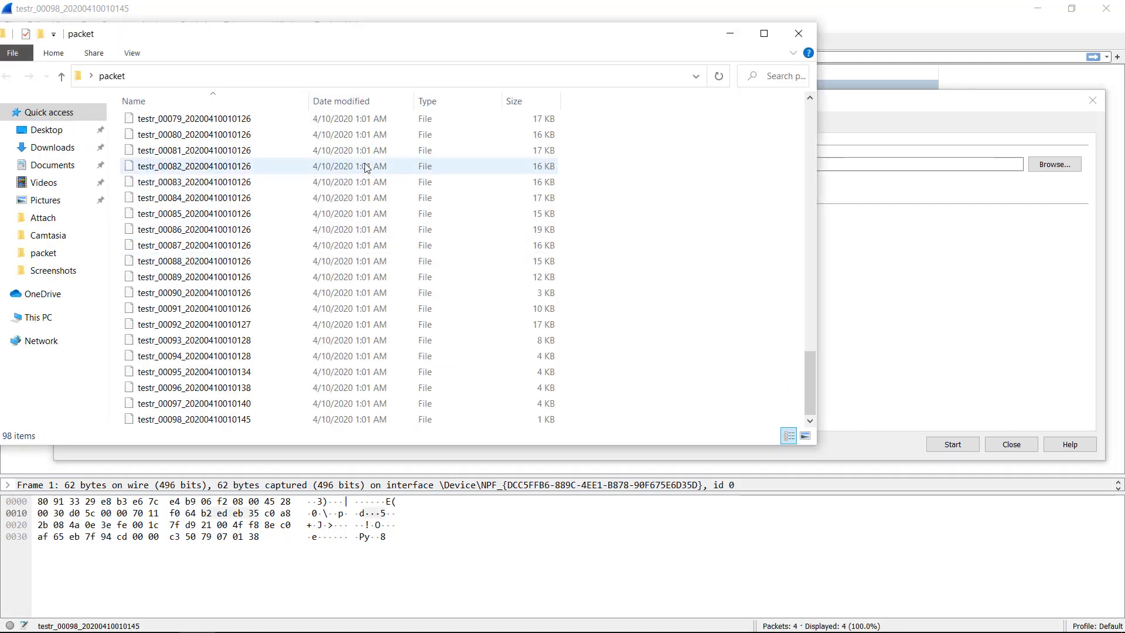
pyautogui.hotkey('ctrl', 'a')
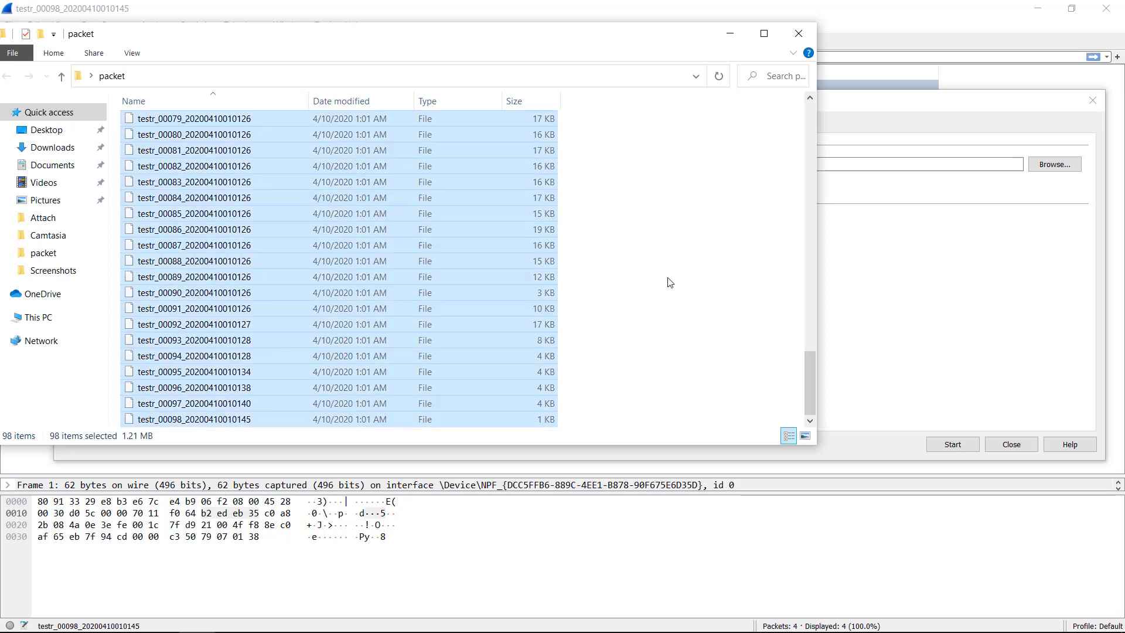
pyautogui.press('Delete')
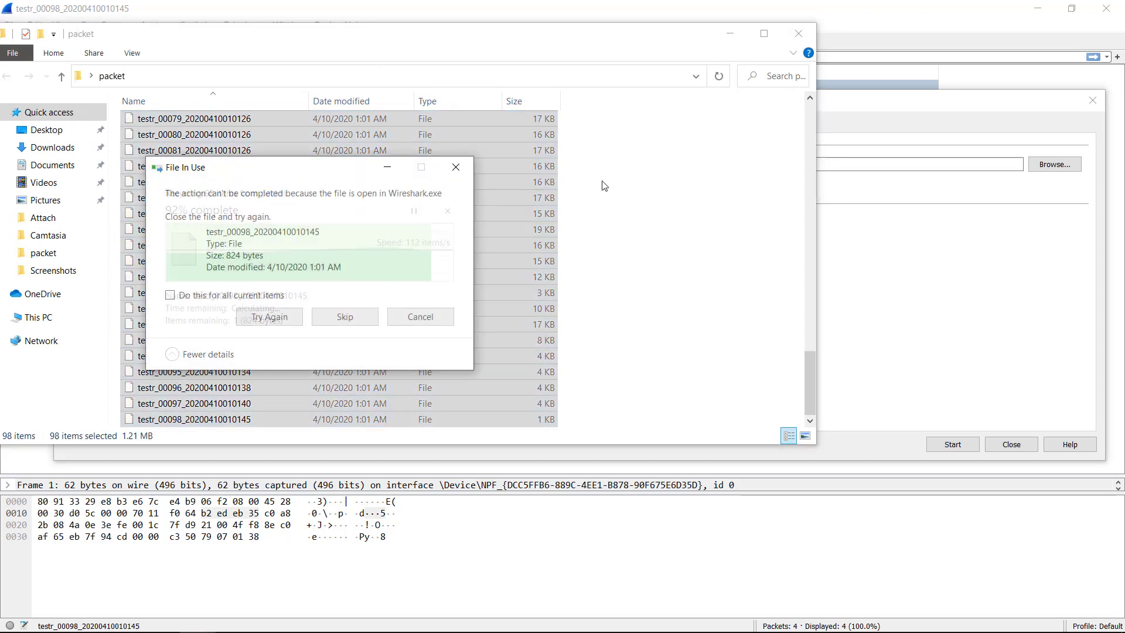
pyautogui.click(275, 320)
pyautogui.click(456, 167)
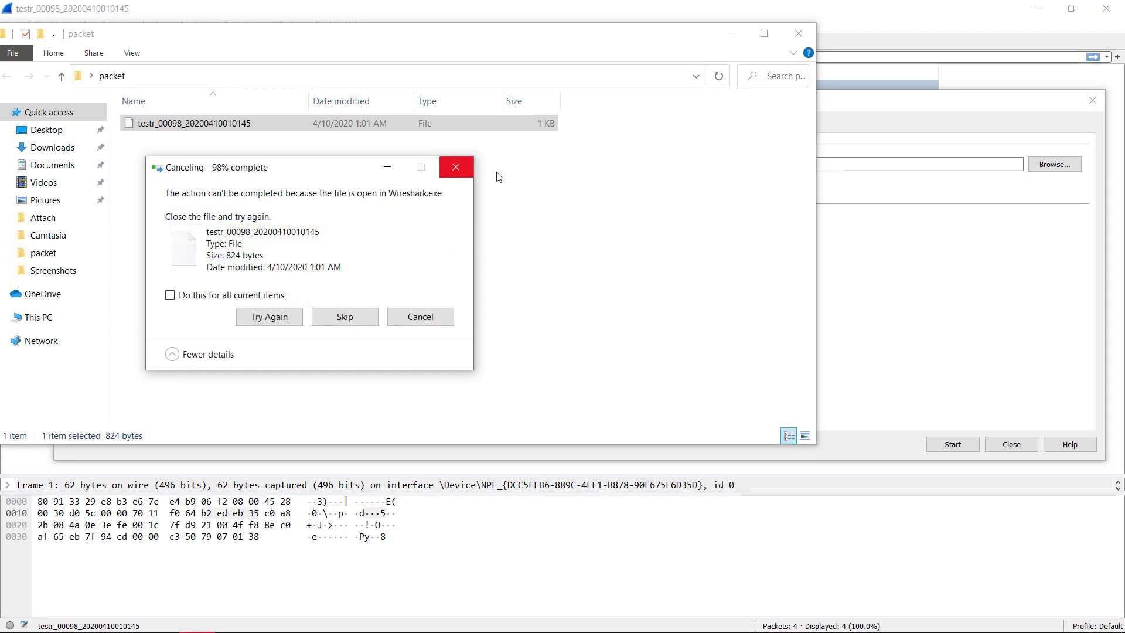
pyautogui.click(799, 34)
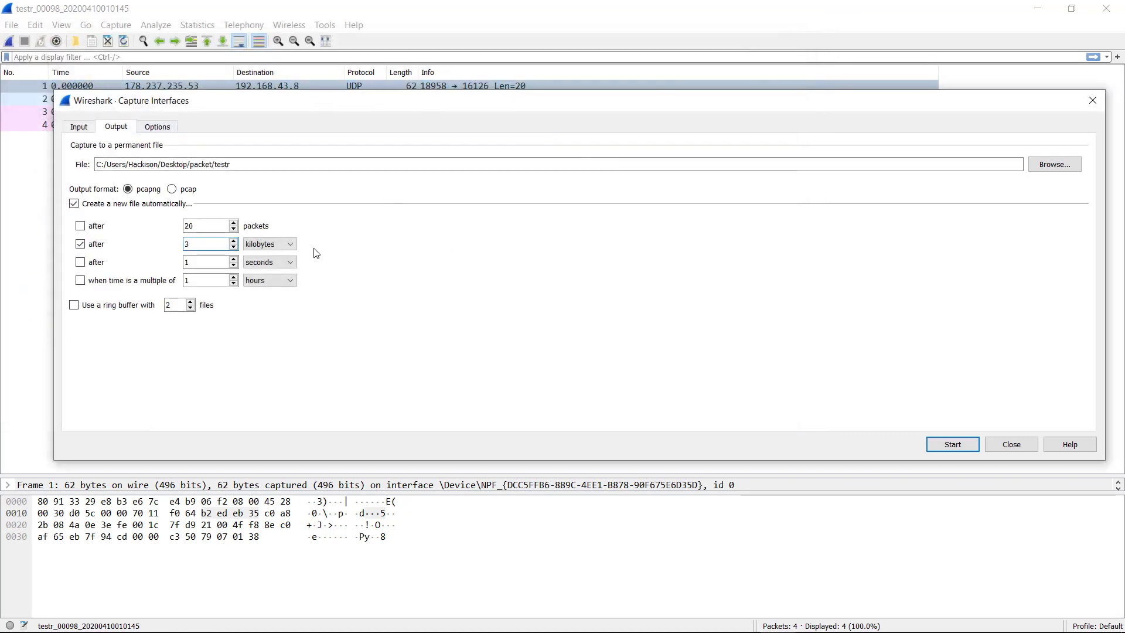
# Re-enter 3 kilobytes as the size limit for new files and start capturing on the Wi-Fi interface.
pyautogui.doubleClick(199, 244)
pyautogui.write('3')
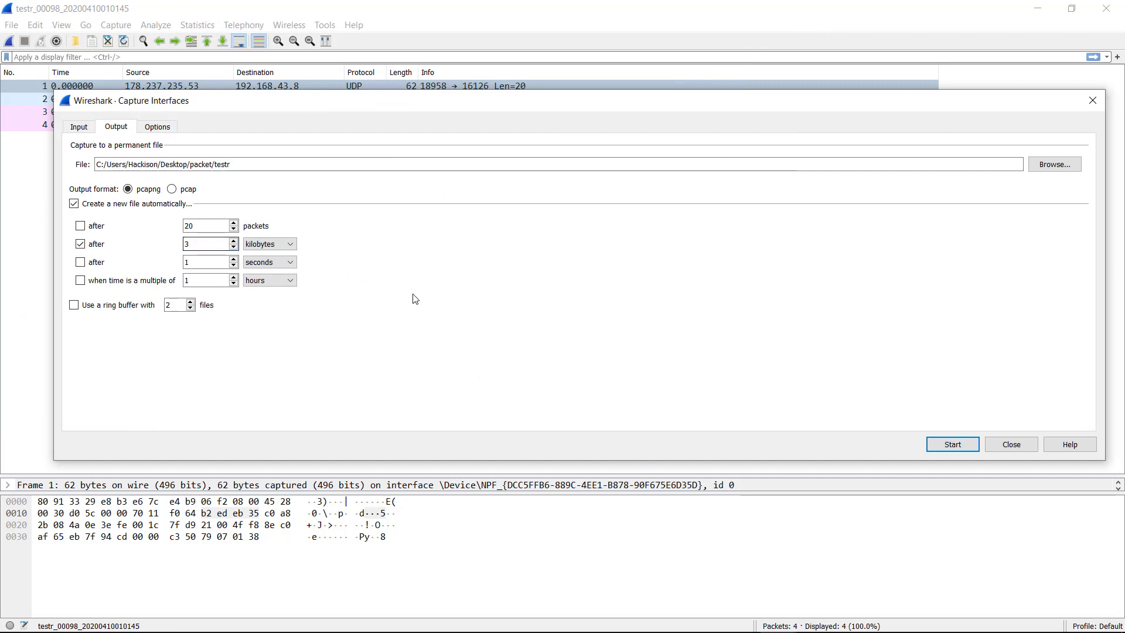
pyautogui.click(949, 444)
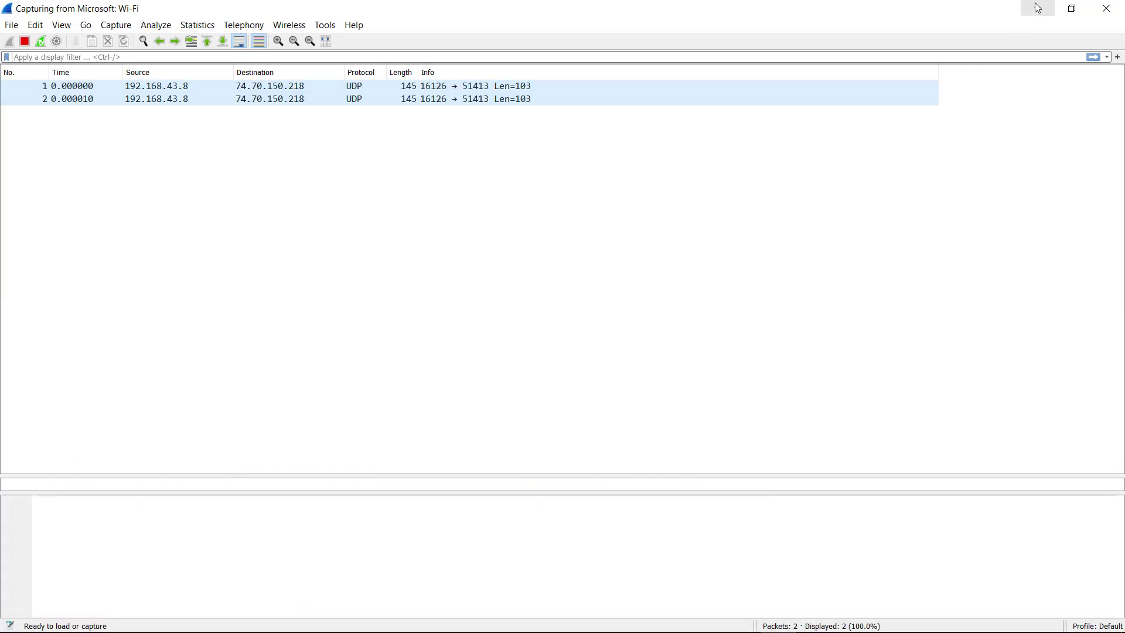
# Open the packet folder on the desktop and examine the names and sizes of the newly generated testr files.
pyautogui.click(1037, 8)
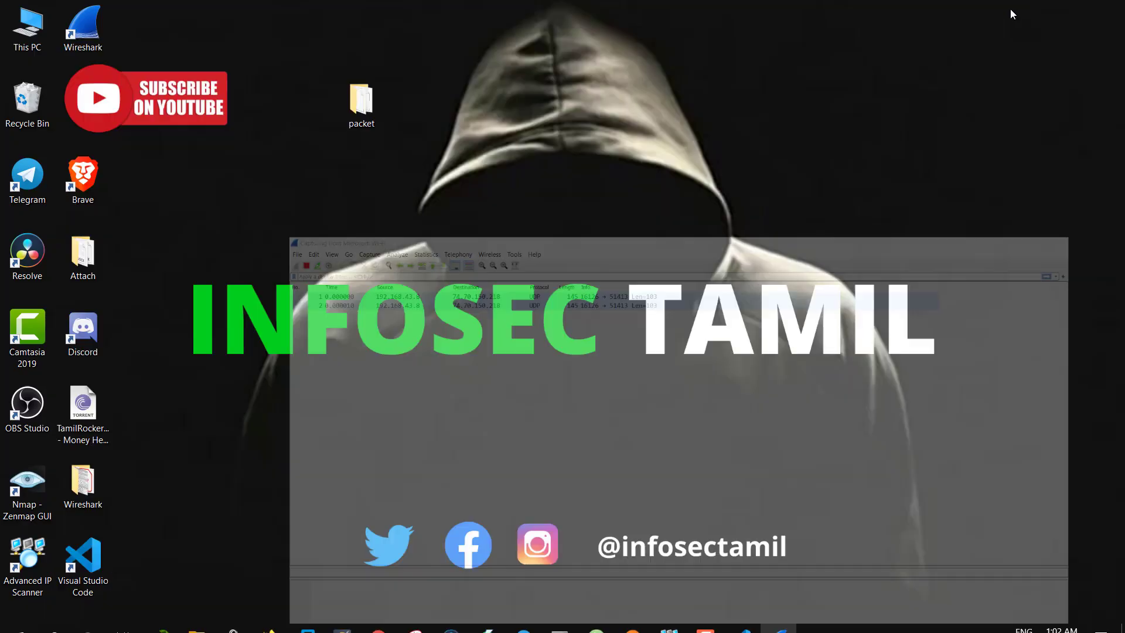
pyautogui.doubleClick(382, 94)
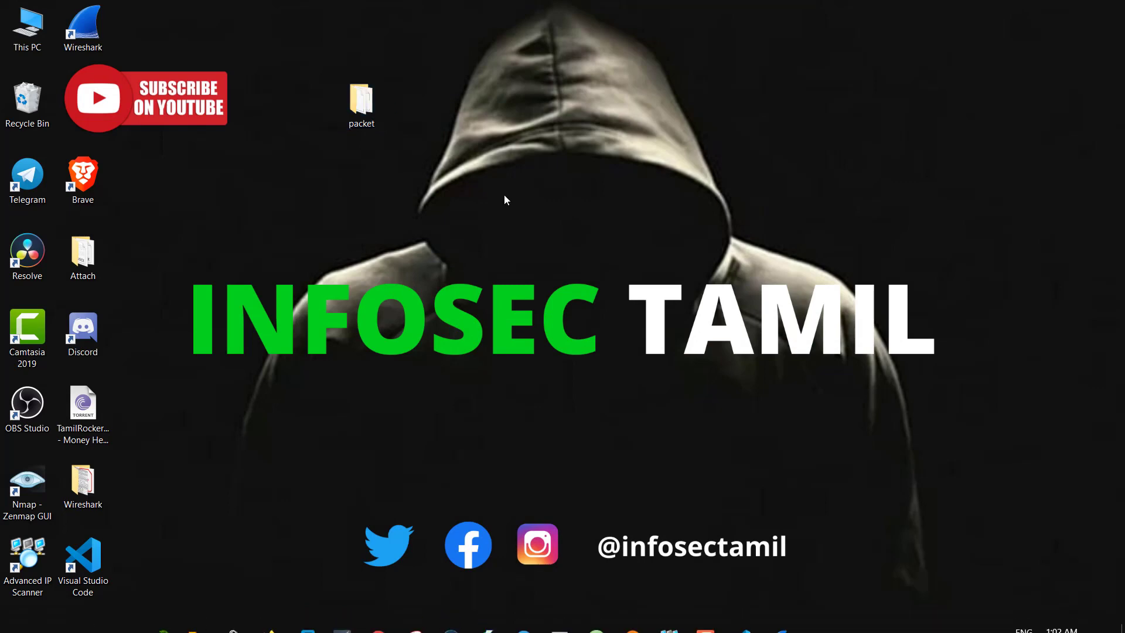
pyautogui.scroll(-4, 608, 256)
pyautogui.scroll(-7, 607, 256)
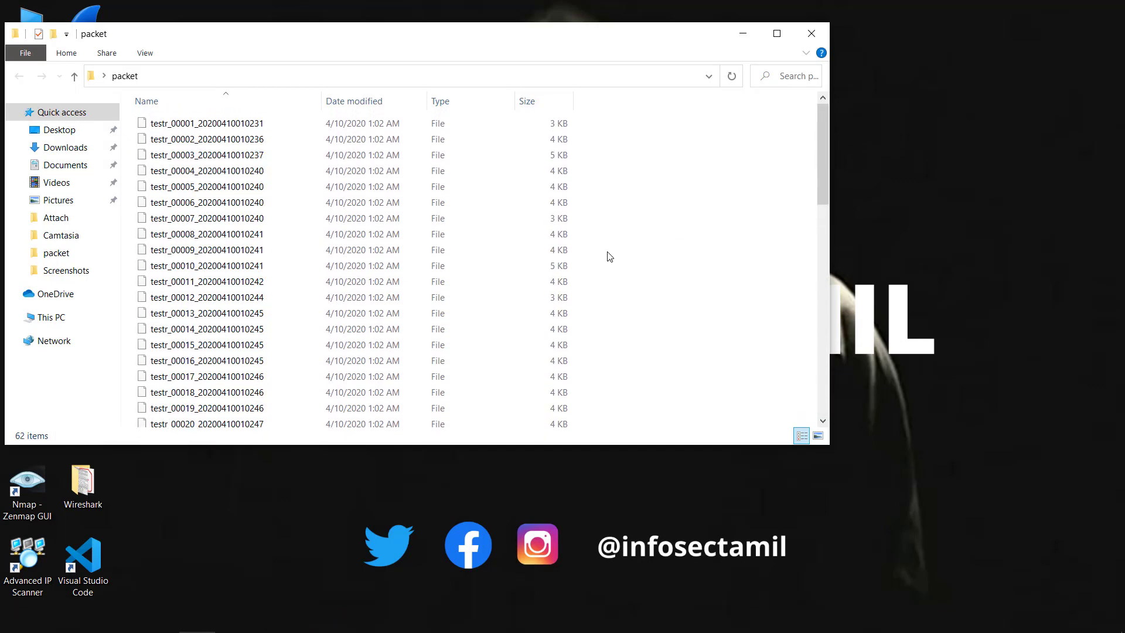
pyautogui.scroll(-4, 607, 255)
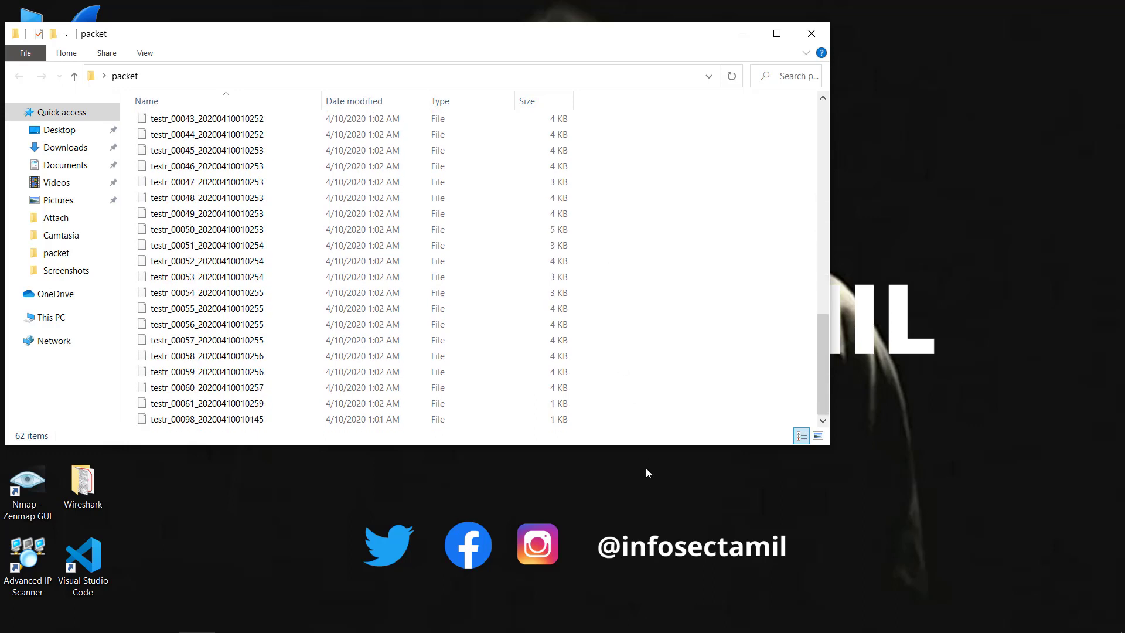
pyautogui.scroll(15, 615, 285)
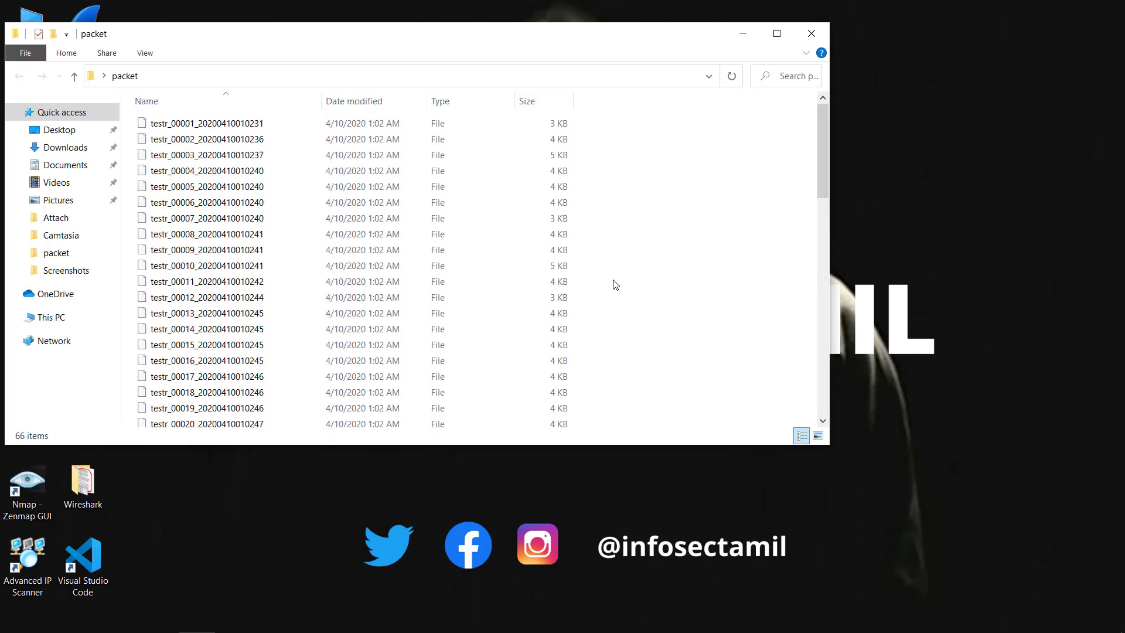
pyautogui.scroll(-16, 615, 284)
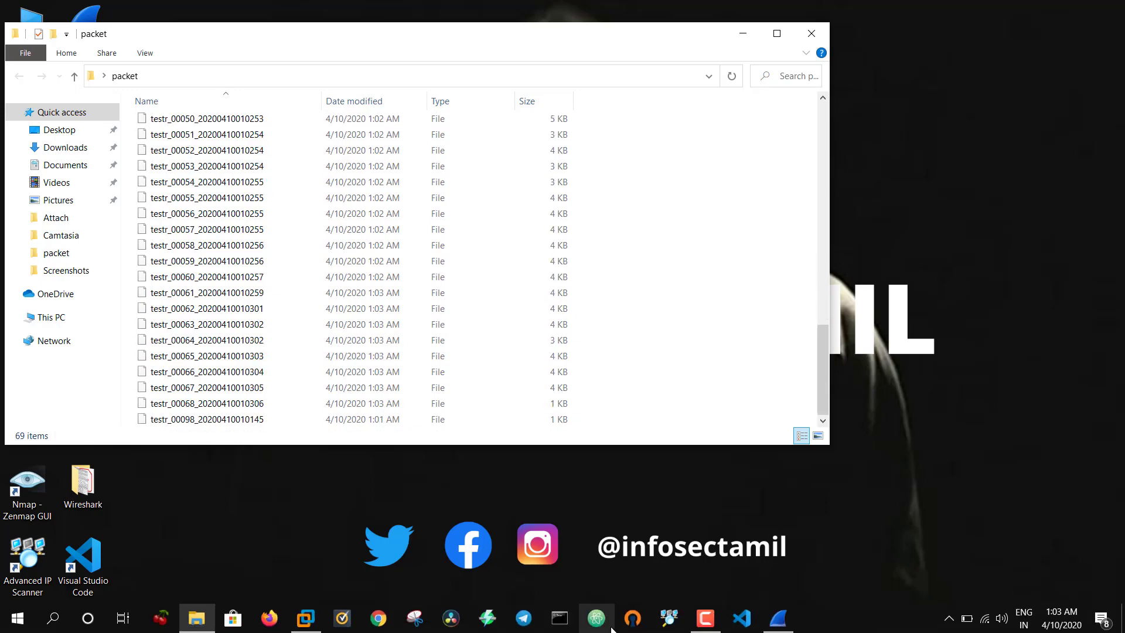
# Return to Wireshark and stop the Wi-Fi capture that splits files by size.
pyautogui.click(779, 618)
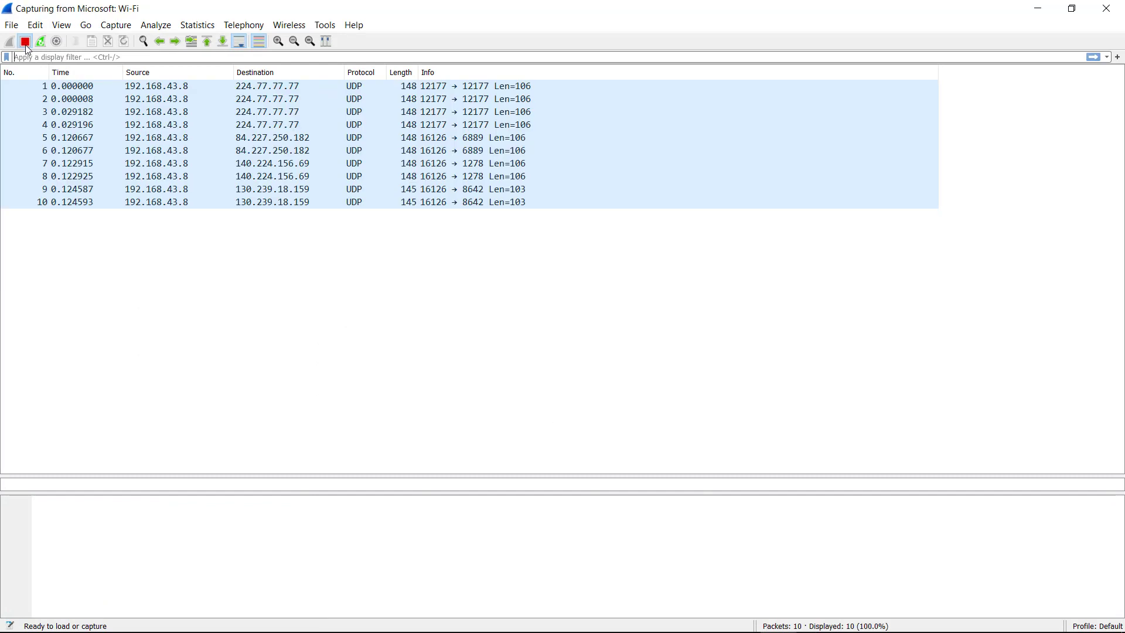
pyautogui.click(115, 25)
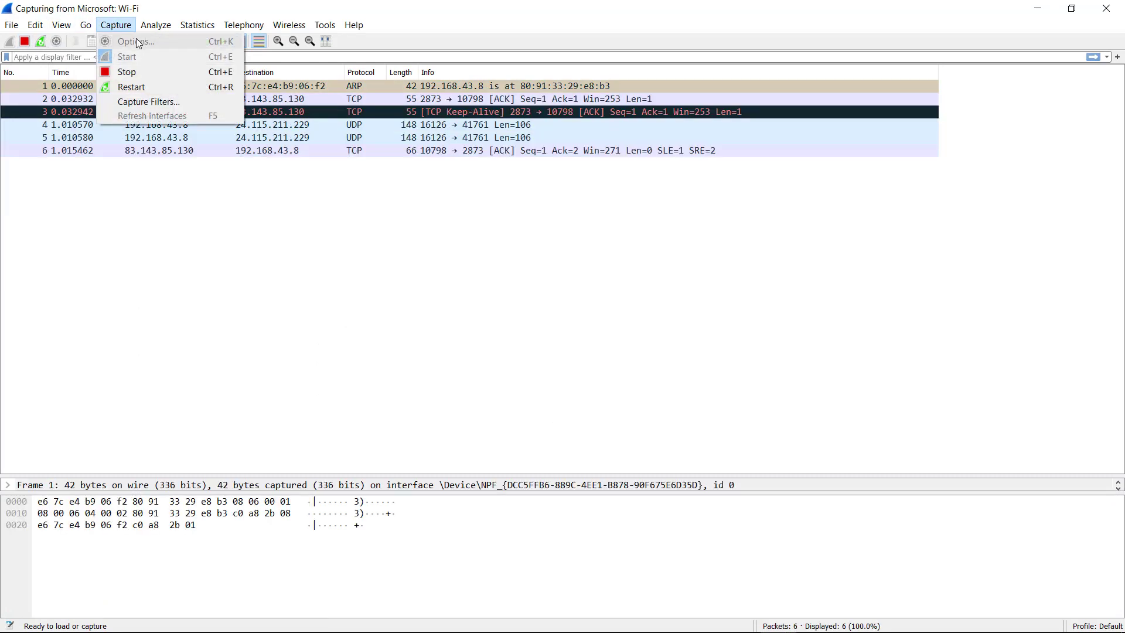
pyautogui.click(132, 66)
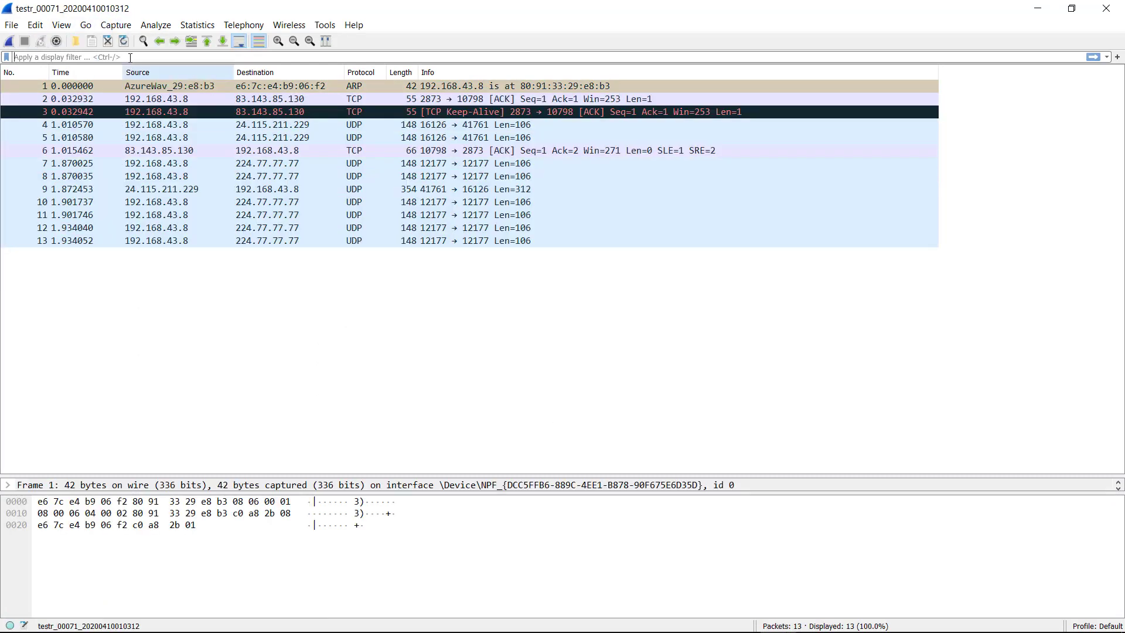
# Open the capture output options and enable creating a new file after 5 seconds.
pyautogui.click(115, 25)
pyautogui.click(132, 41)
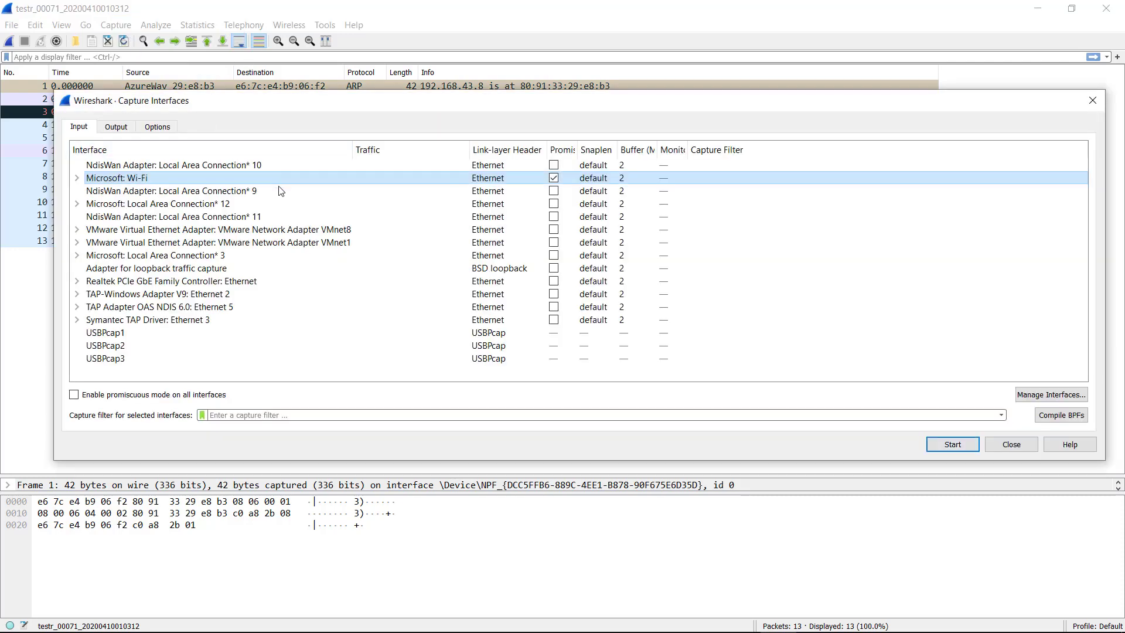
pyautogui.click(117, 130)
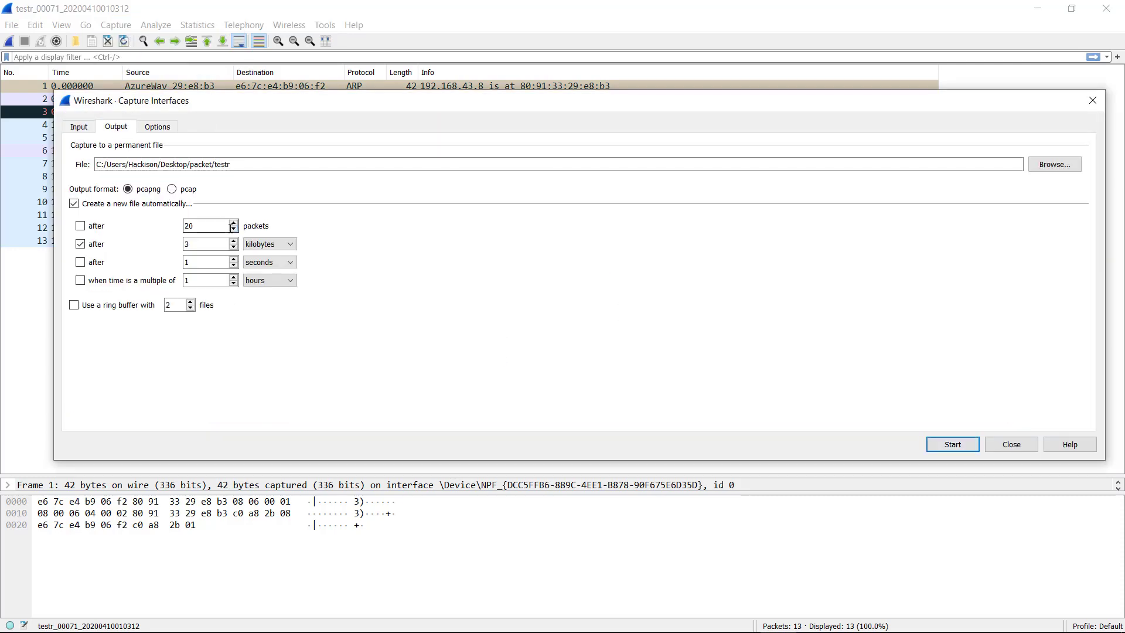
pyautogui.click(81, 263)
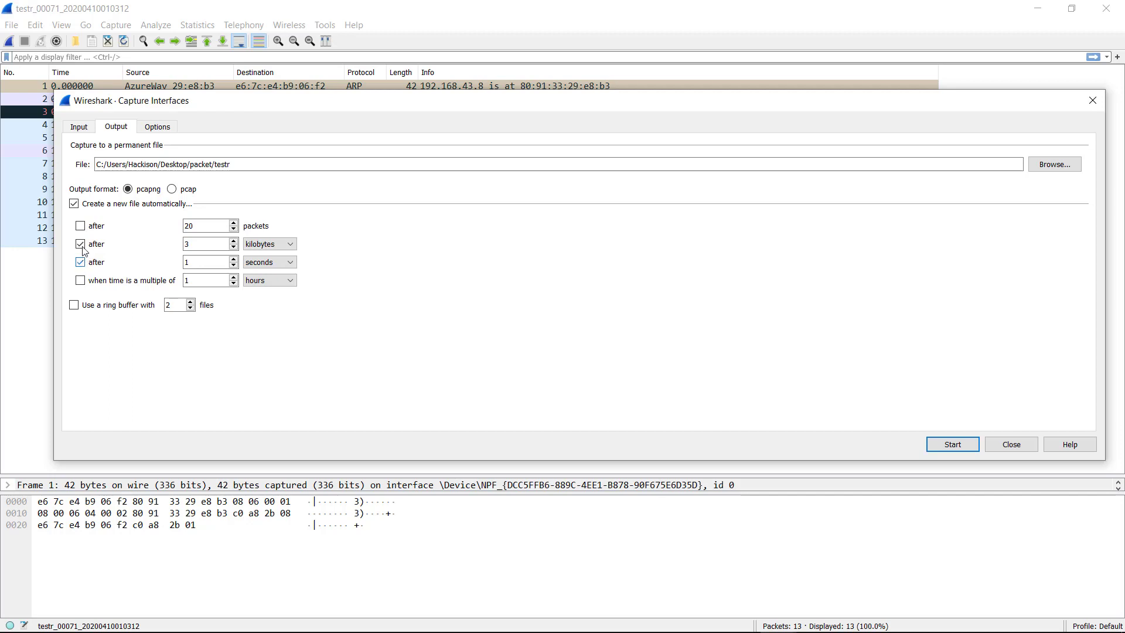
pyautogui.click(202, 263)
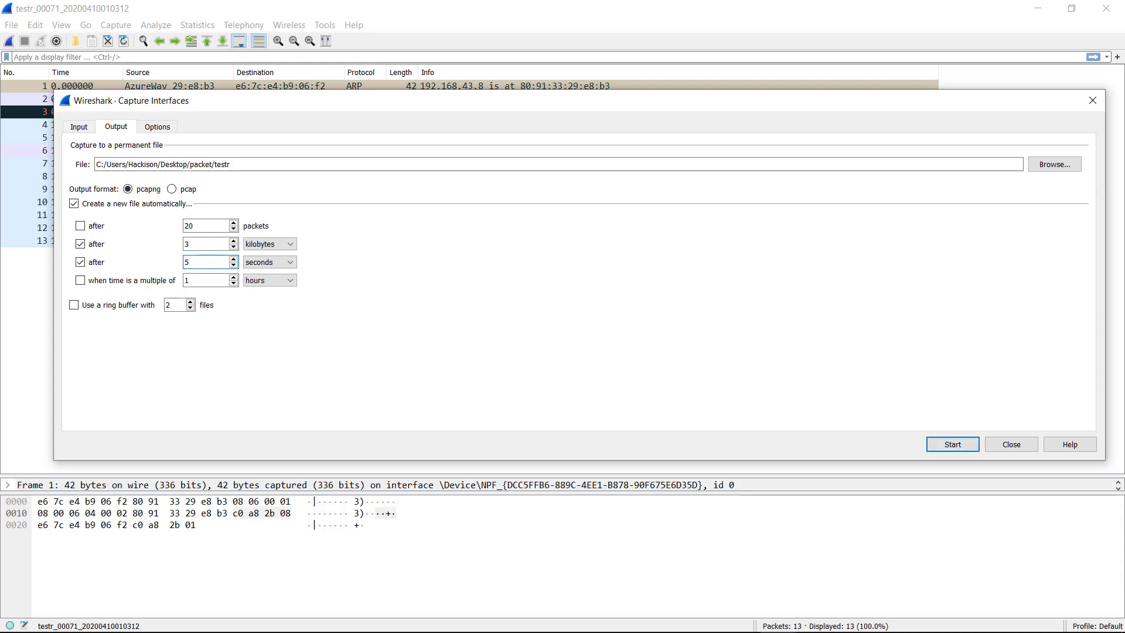
# Clear the testr files from the packet folder, cancel the interrupted deletions, and minimize the folder window.
pyautogui.click(196, 618)
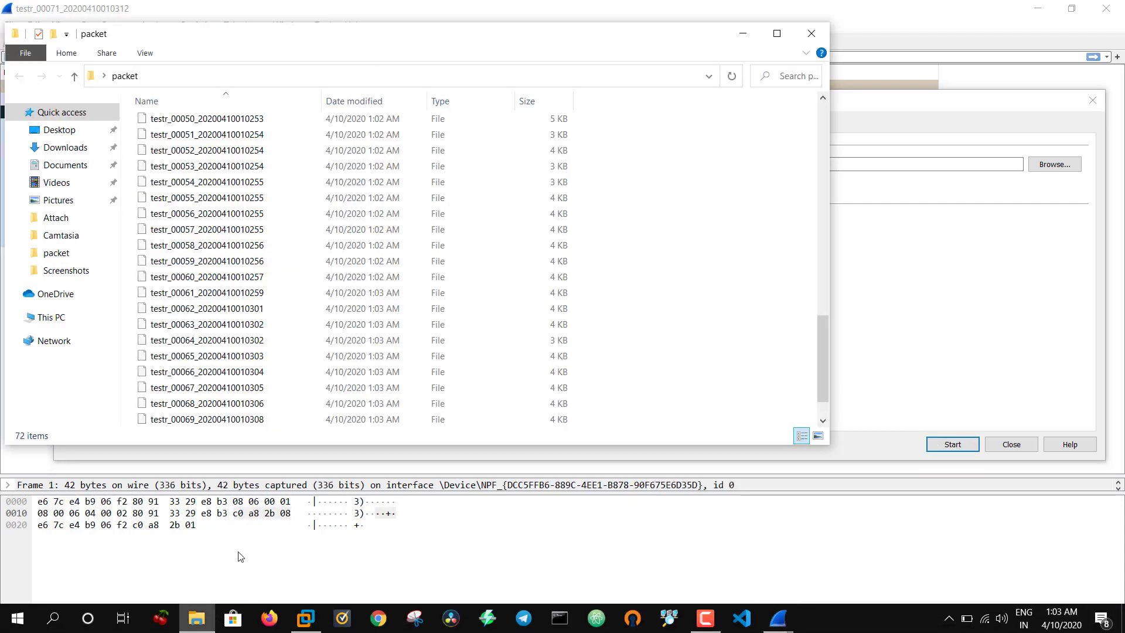
pyautogui.click(529, 252)
pyautogui.hotkey('ctrl', 'a')
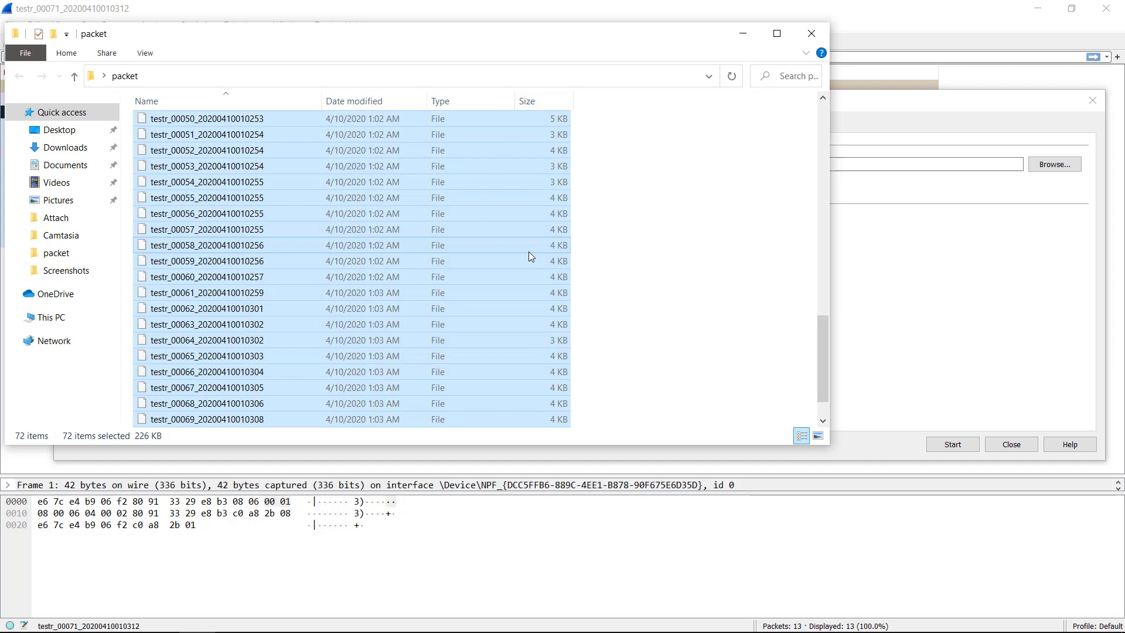
pyautogui.press('Delete')
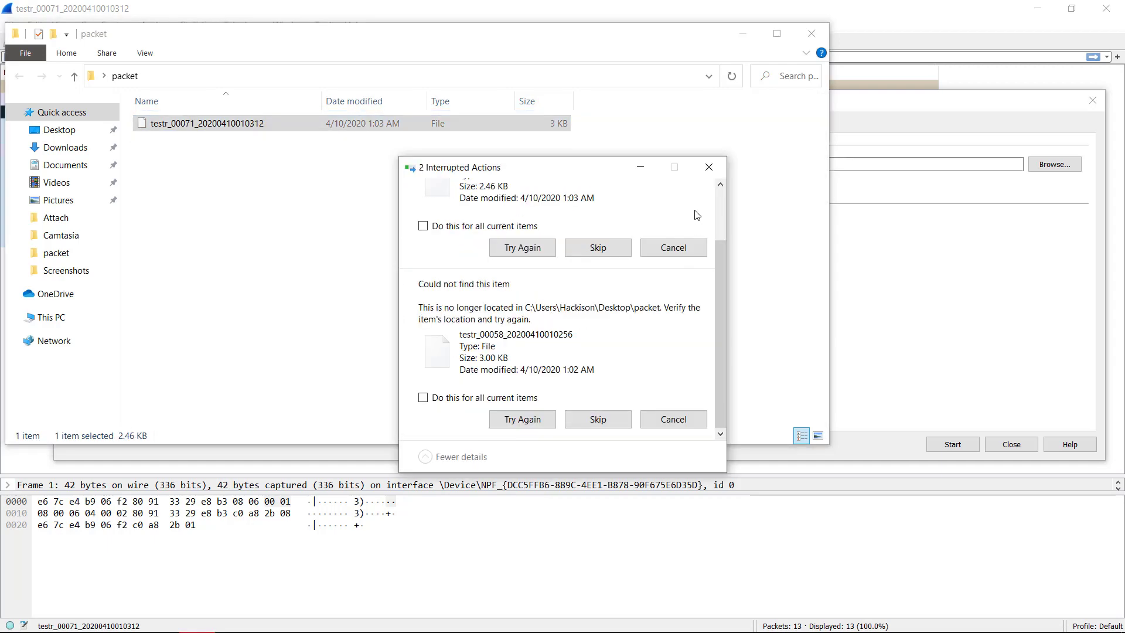
pyautogui.click(709, 167)
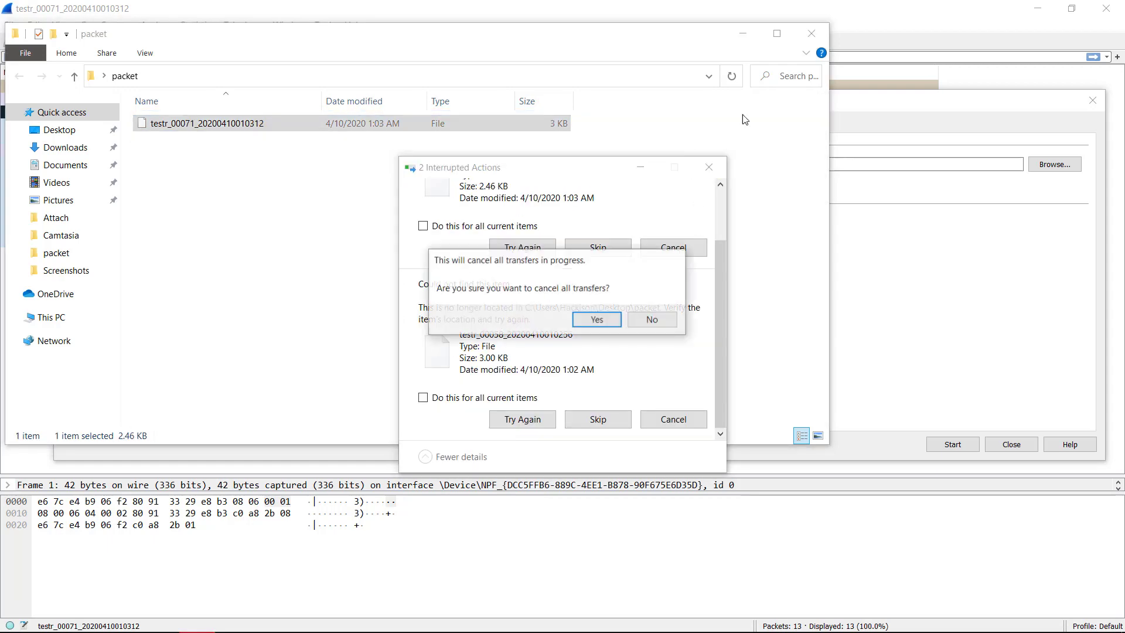
pyautogui.click(605, 319)
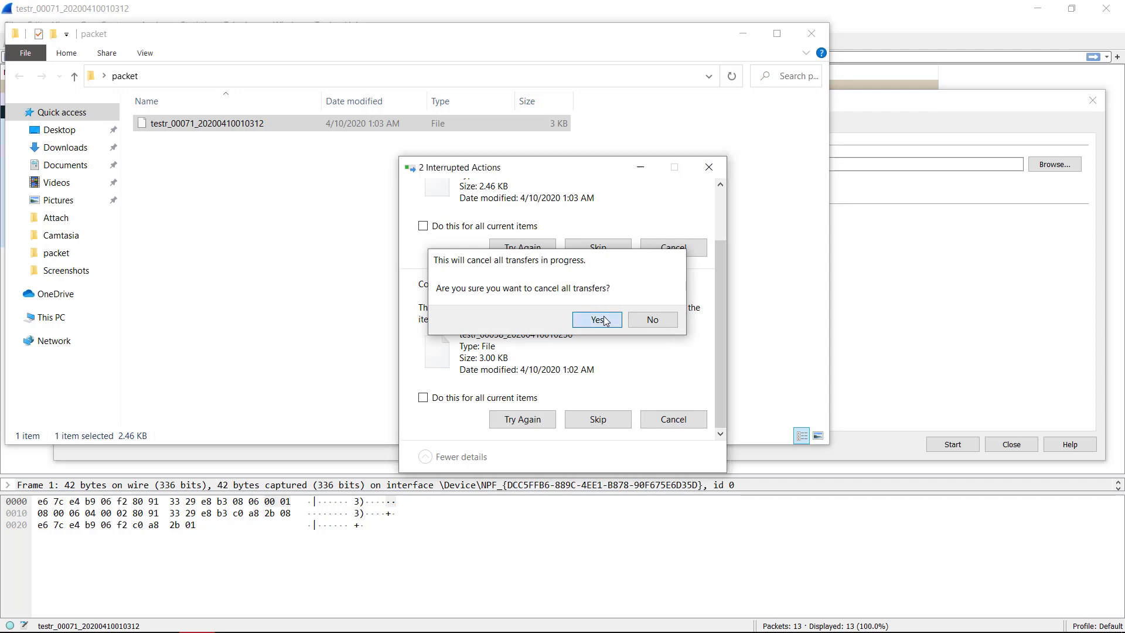
pyautogui.click(743, 33)
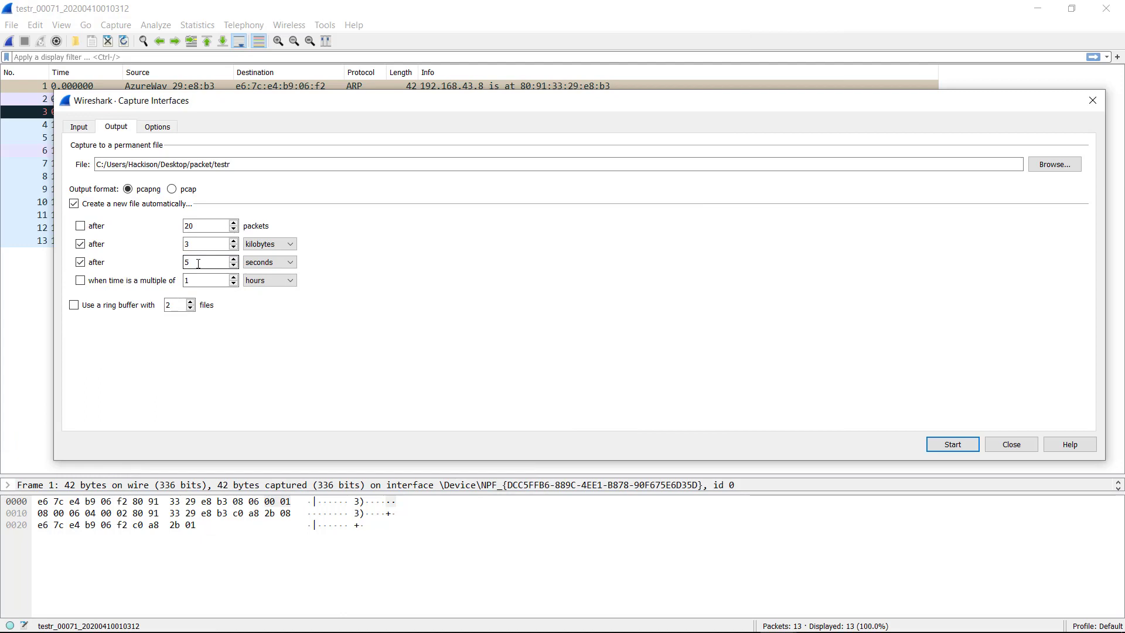
# Disable the kilobyte criterion for new files and start the Wi-Fi capture.
pyautogui.click(81, 244)
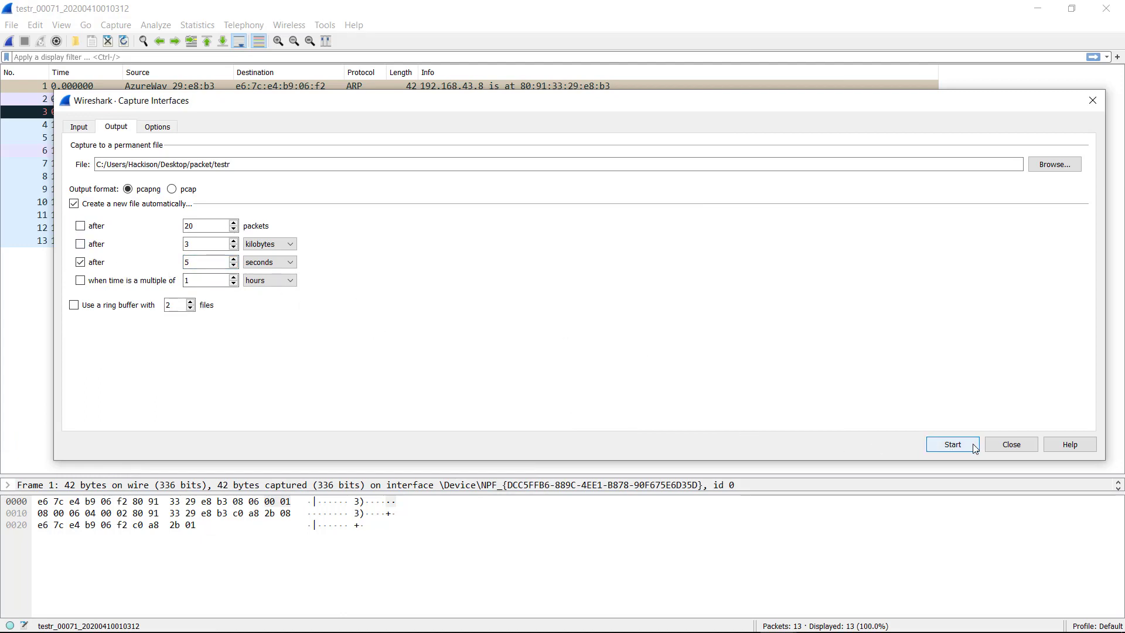
pyautogui.click(953, 444)
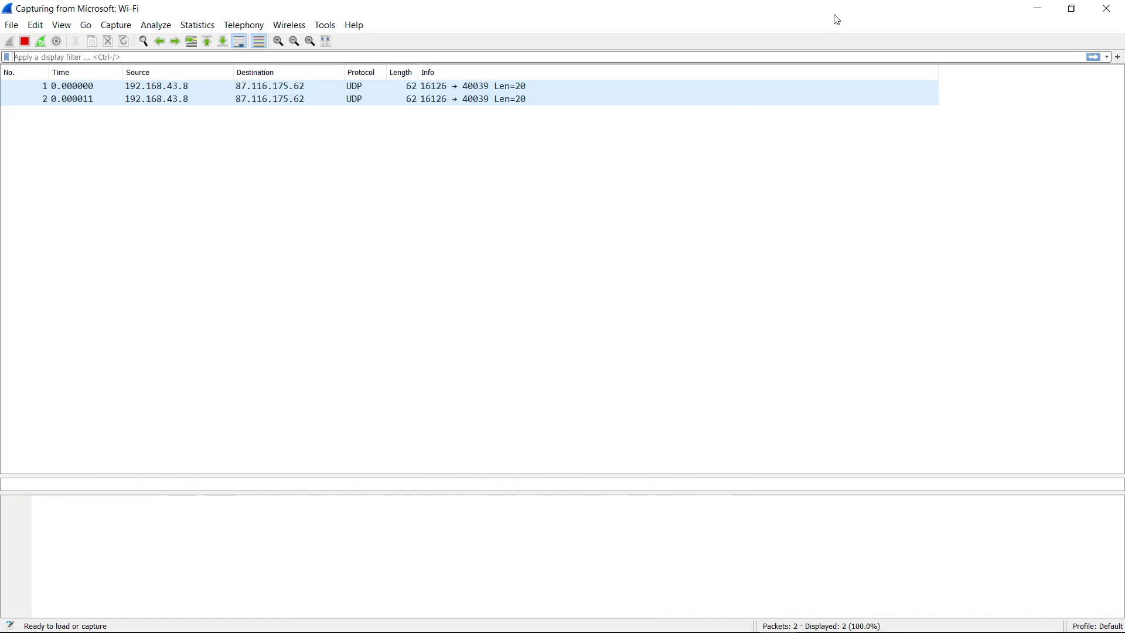
# Minimize Wireshark and examine the testr files that the time-based capture writes to the desktop packet folder.
pyautogui.click(1038, 8)
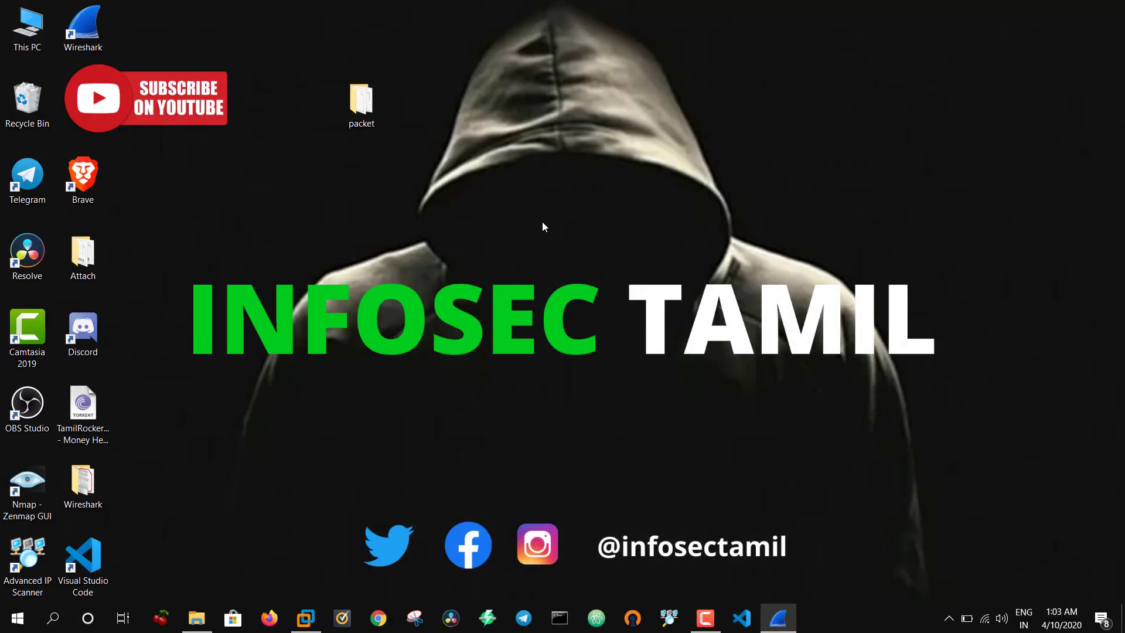
pyautogui.doubleClick(367, 105)
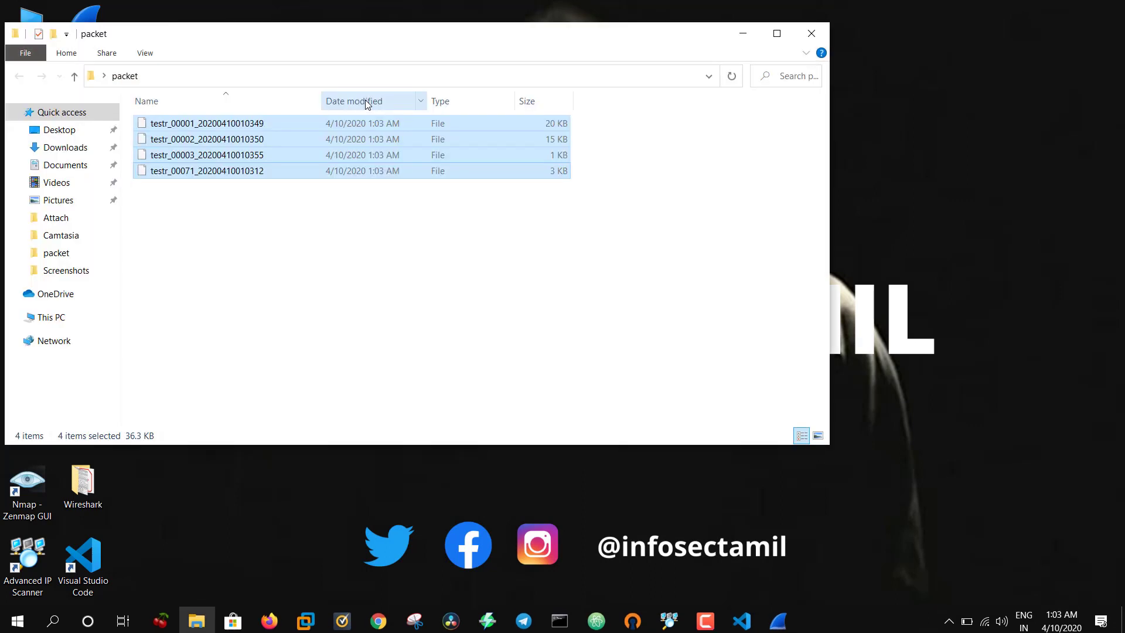
pyautogui.click(313, 218)
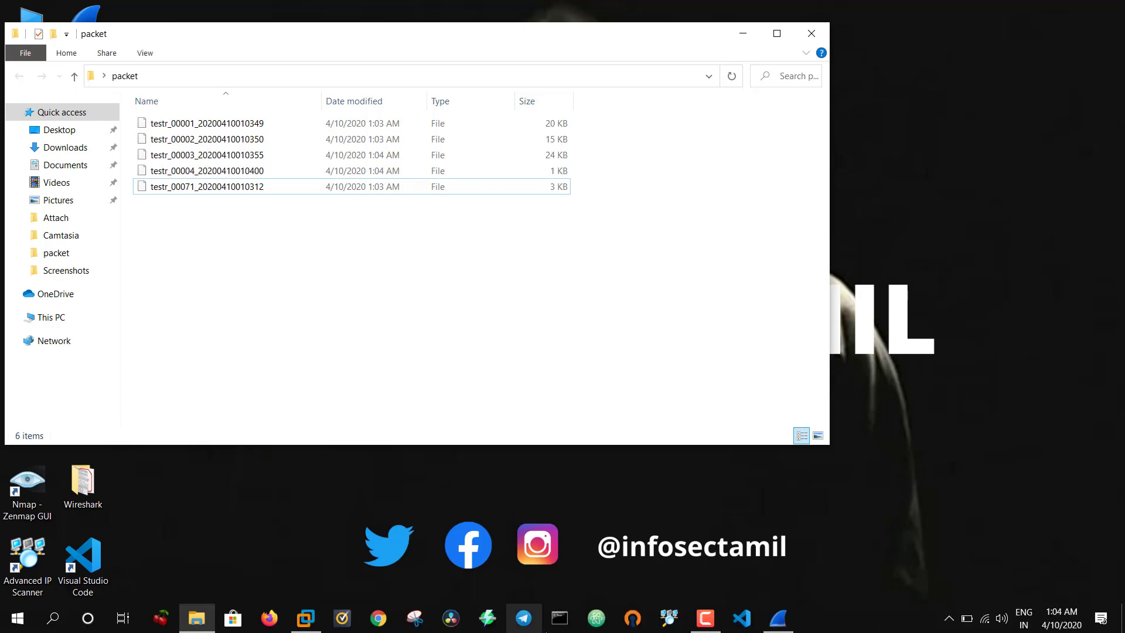
# Return to Wireshark, stop the time-based Wi-Fi capture and open the capture output options.
pyautogui.click(778, 618)
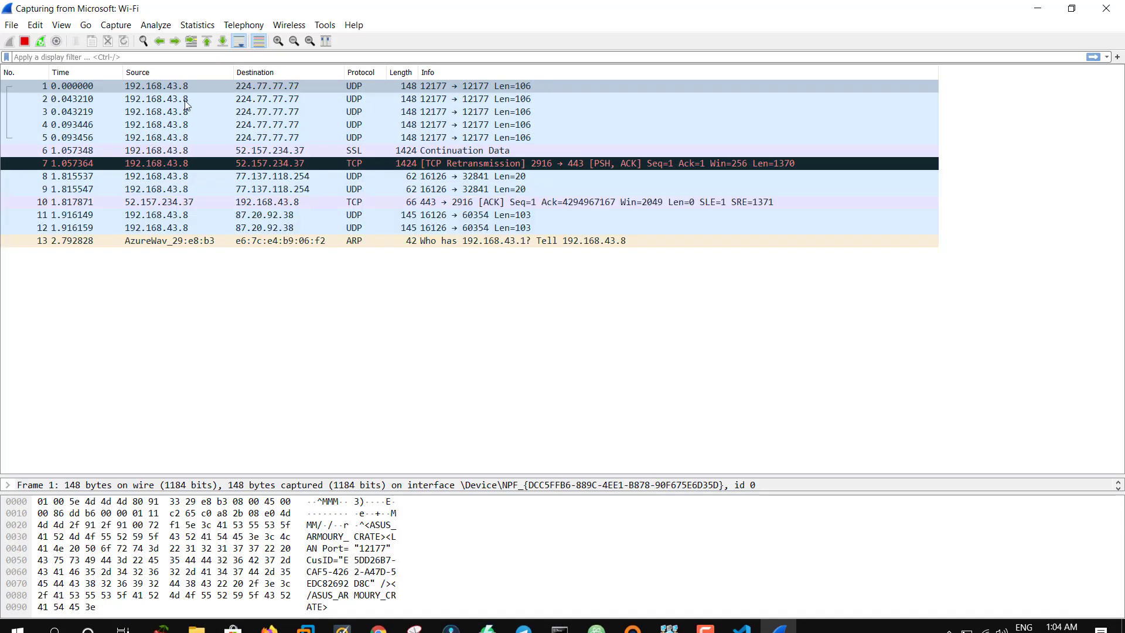
pyautogui.click(24, 43)
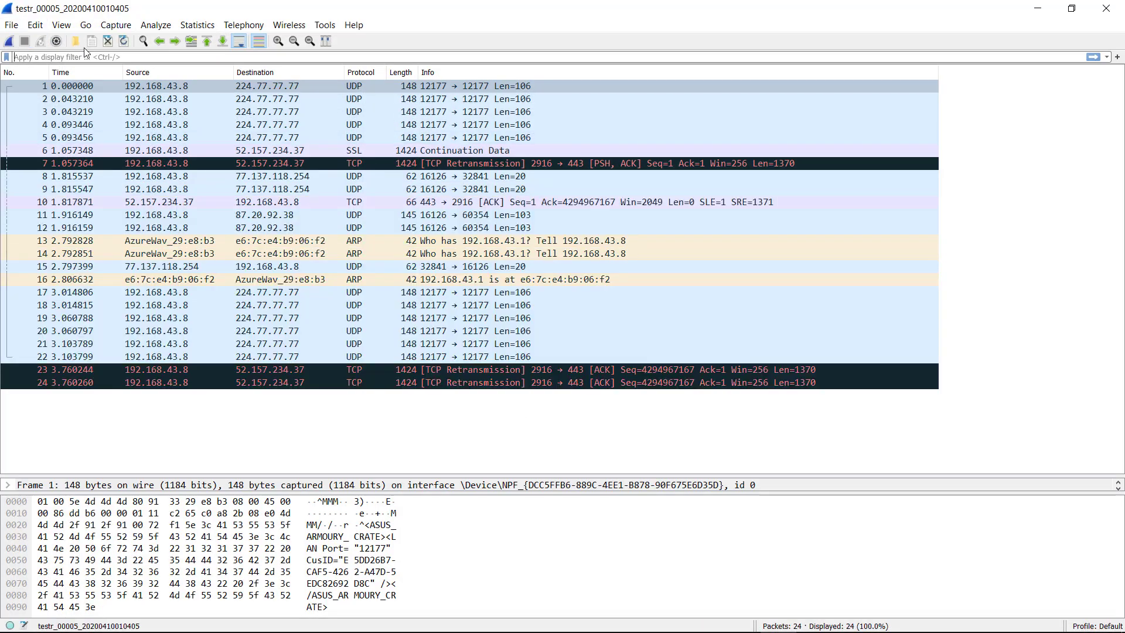
pyautogui.click(111, 29)
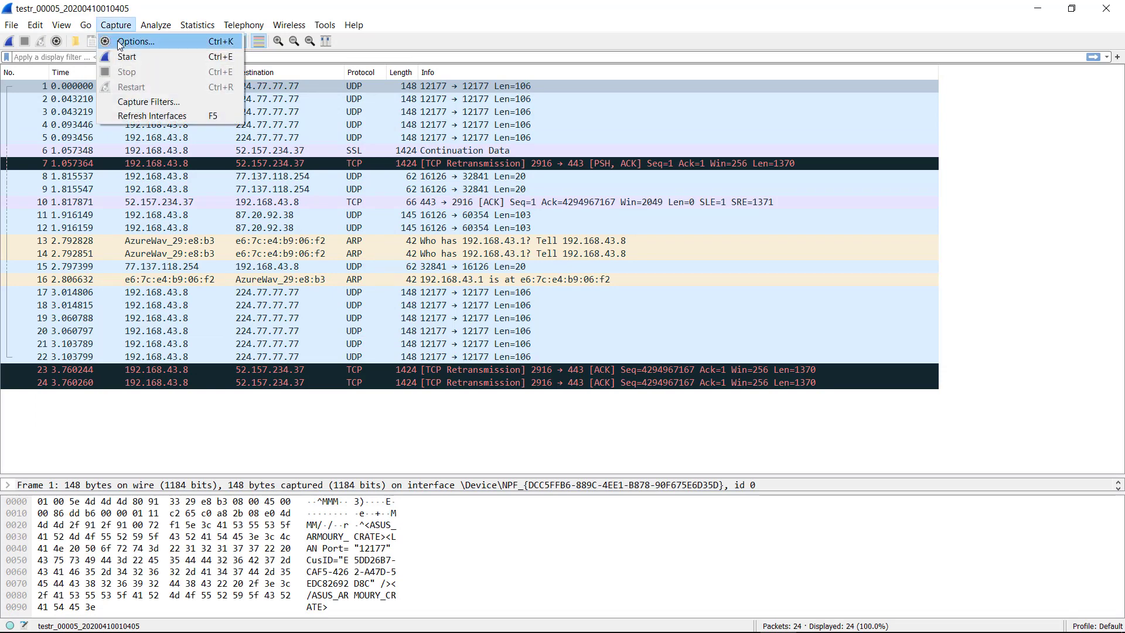
pyautogui.click(118, 40)
pyautogui.click(119, 129)
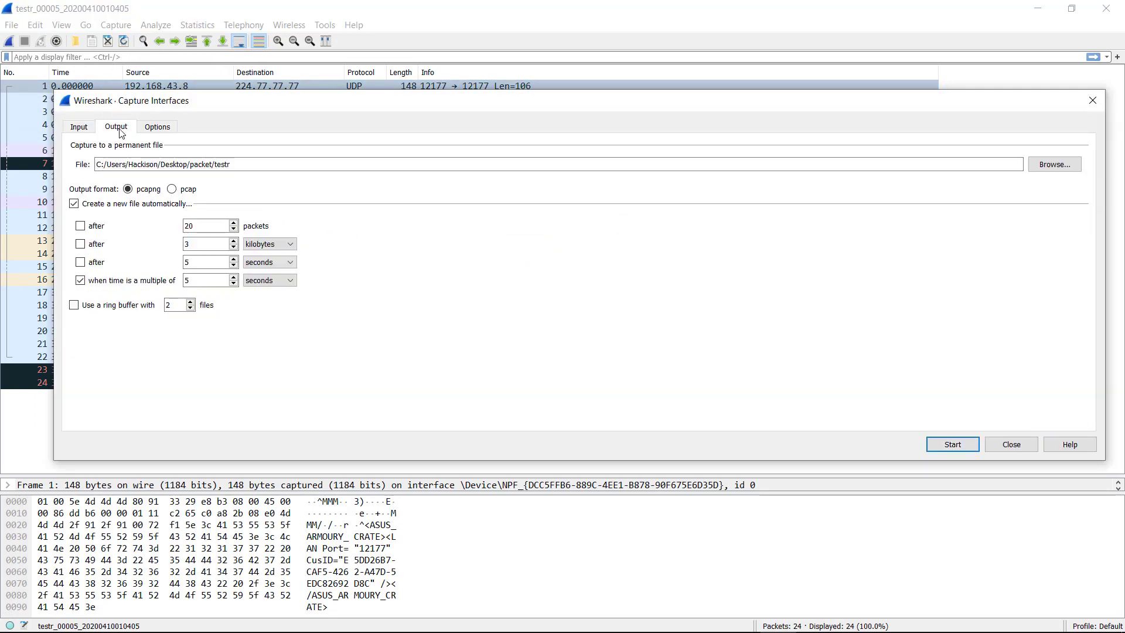
# Enable creating a new file after 20 packets, leaving the kilobyte and after-seconds criteria disabled.
pyautogui.click(110, 205)
pyautogui.click(203, 230)
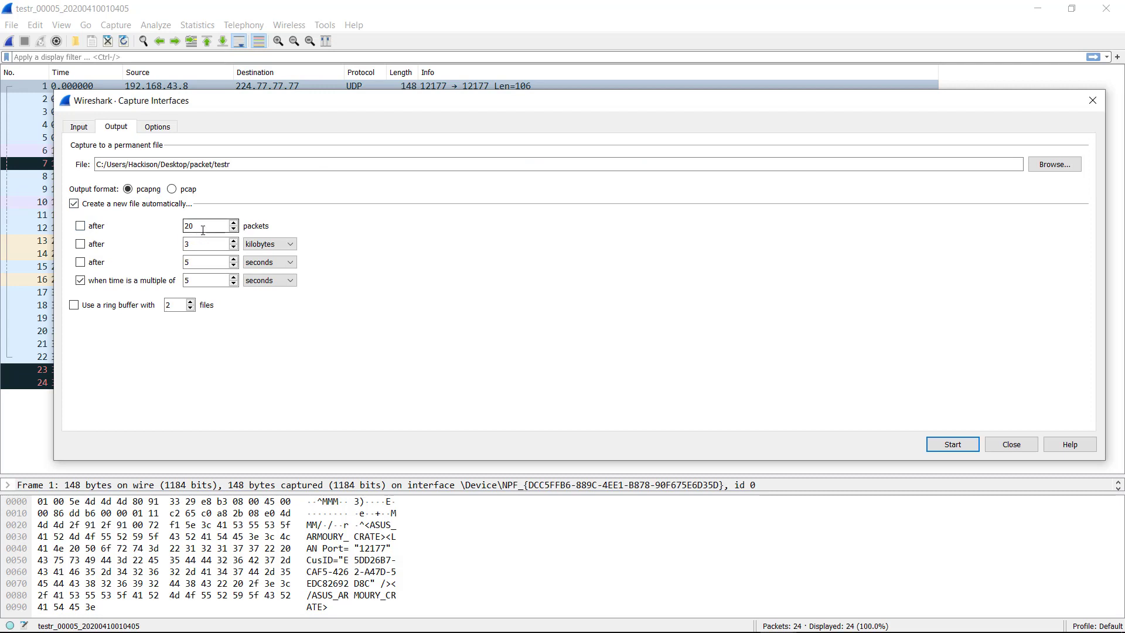
pyautogui.click(80, 228)
pyautogui.click(81, 245)
pyautogui.click(193, 227)
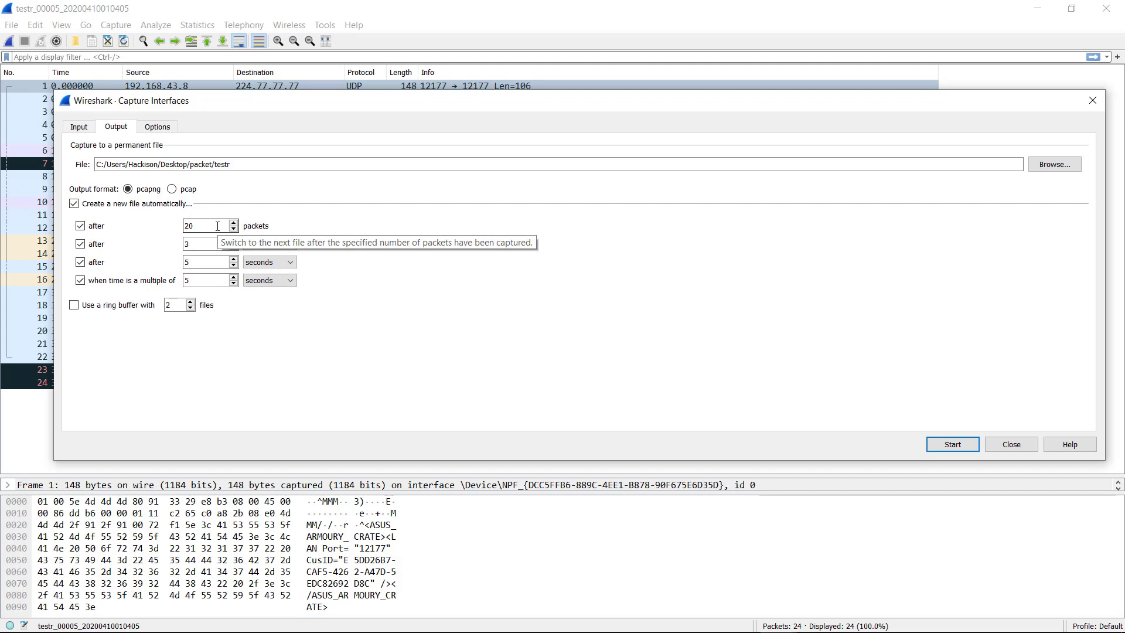
pyautogui.click(202, 246)
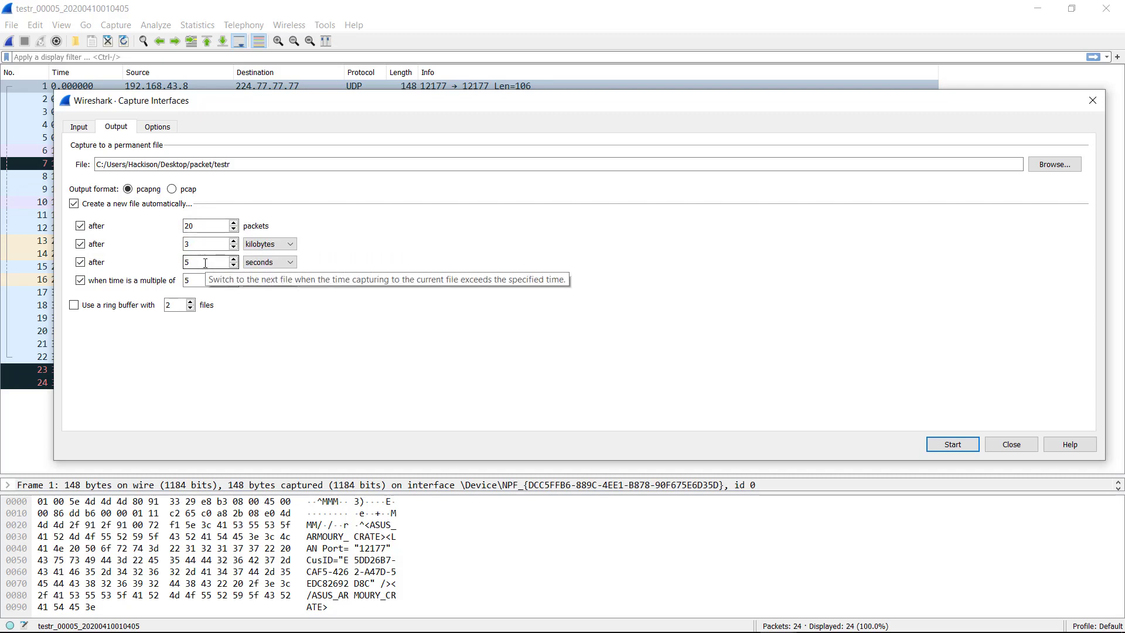
pyautogui.click(80, 262)
pyautogui.click(81, 245)
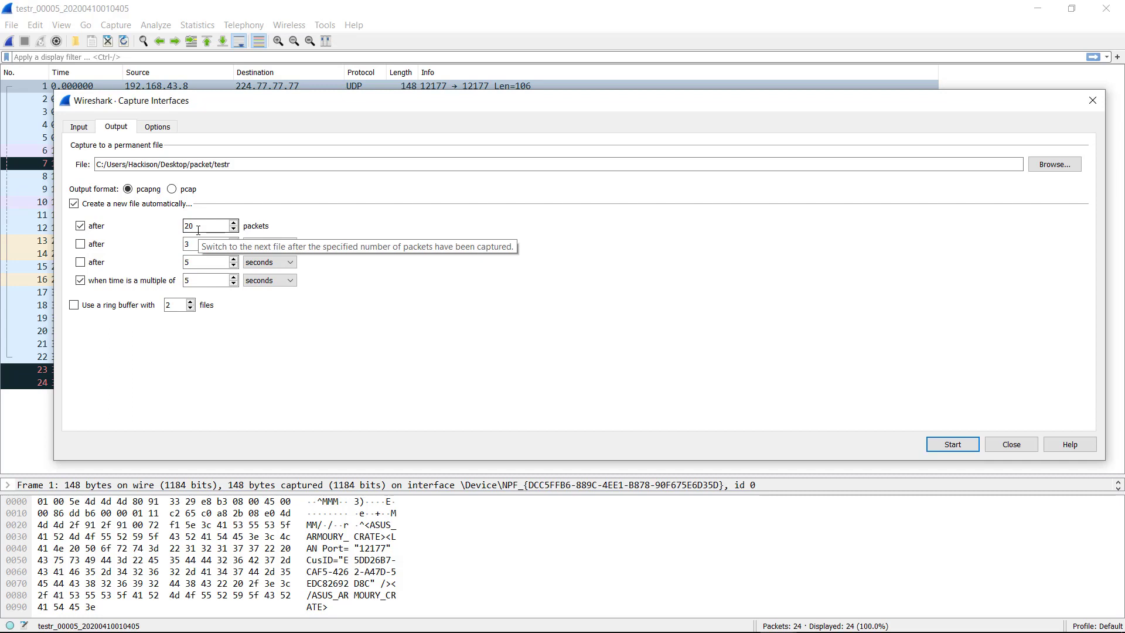
# Enable a ring buffer with 5 files for the testr output and start the Wi-Fi capture.
pyautogui.click(75, 306)
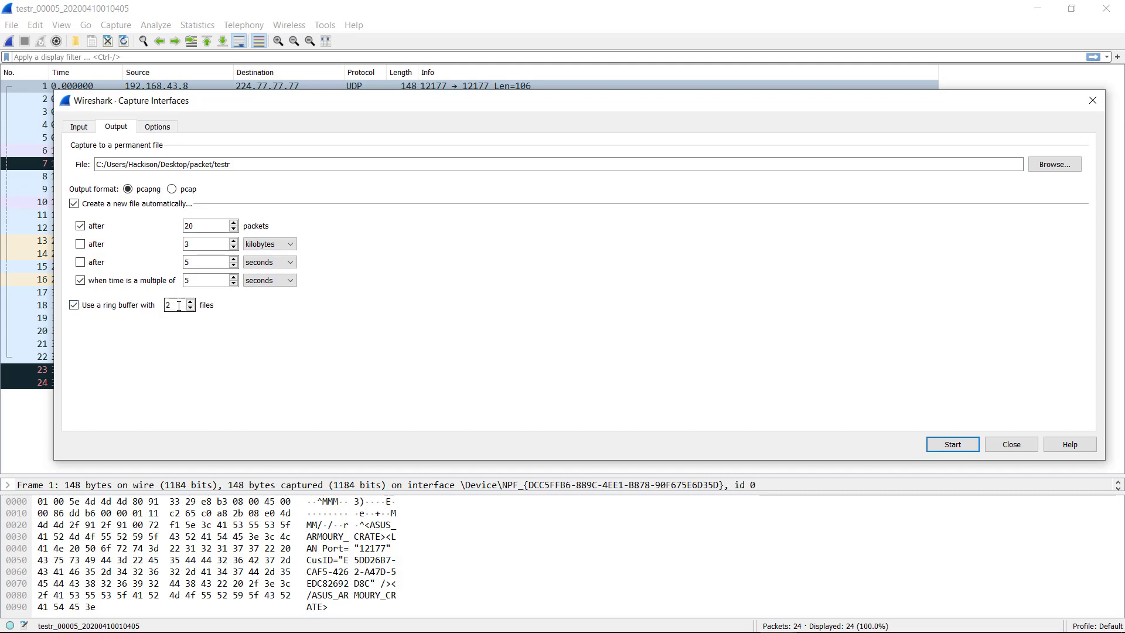
pyautogui.press('BackSpace')
pyautogui.click(246, 166)
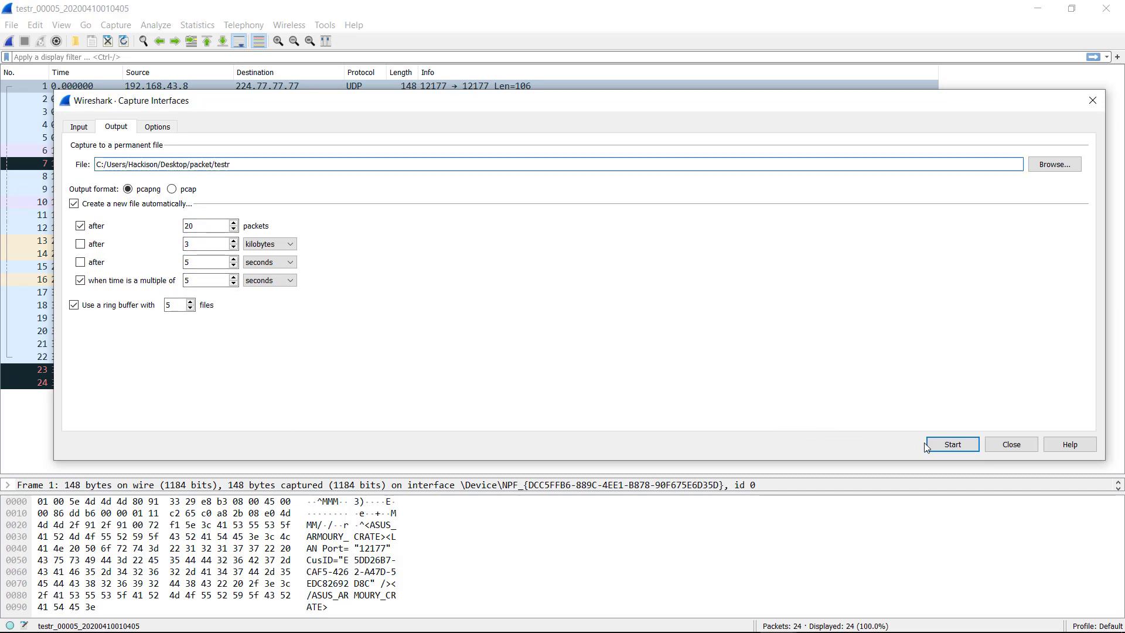
pyautogui.click(942, 447)
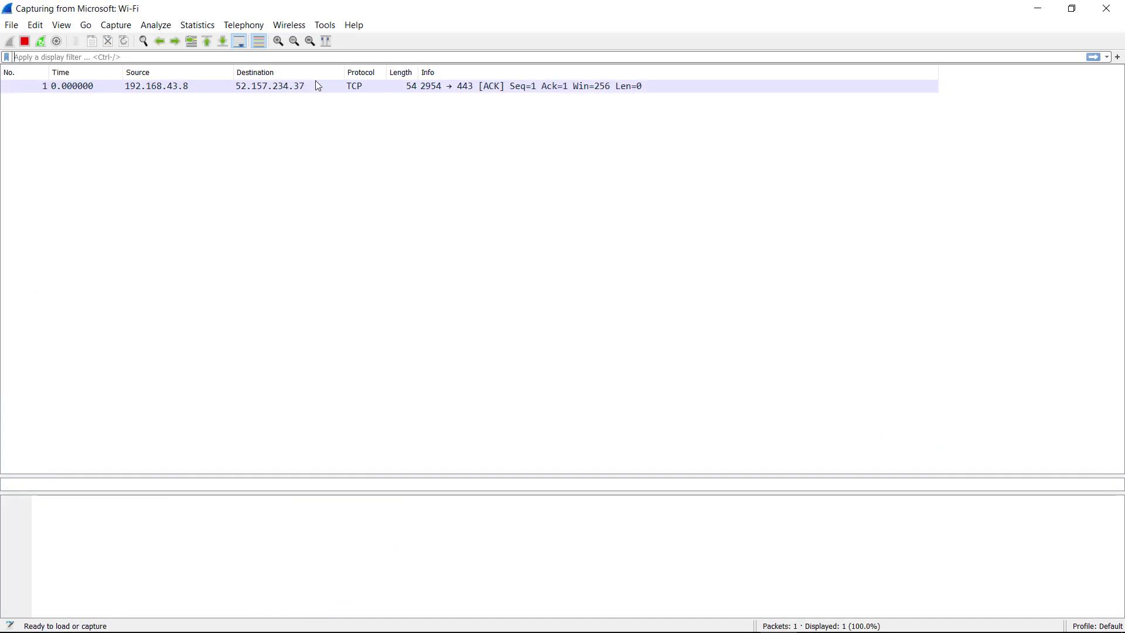
# Minimize Wireshark and examine how the ring buffer limits the testr files in the packet folder.
pyautogui.click(315, 86)
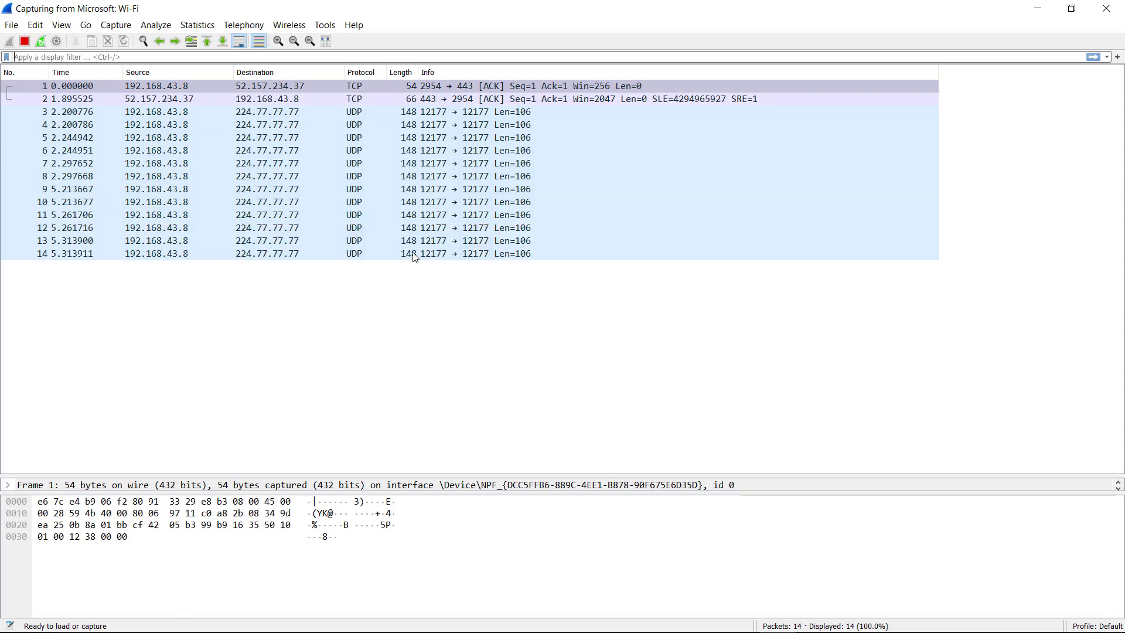
pyautogui.hotkey('ctrl', 'r')
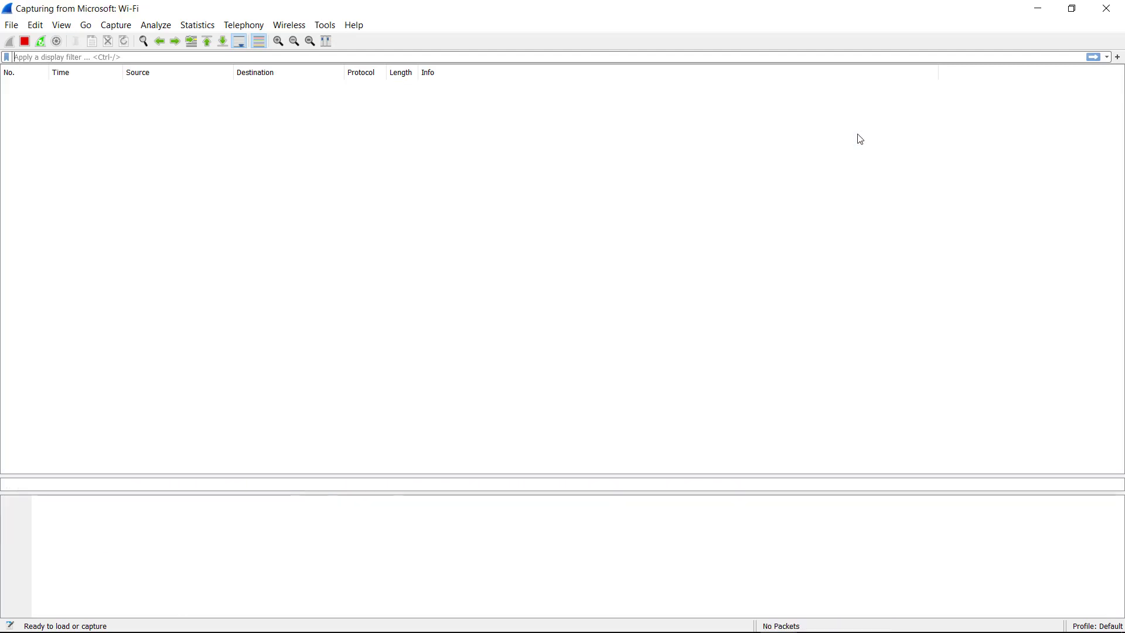
pyautogui.click(1040, 8)
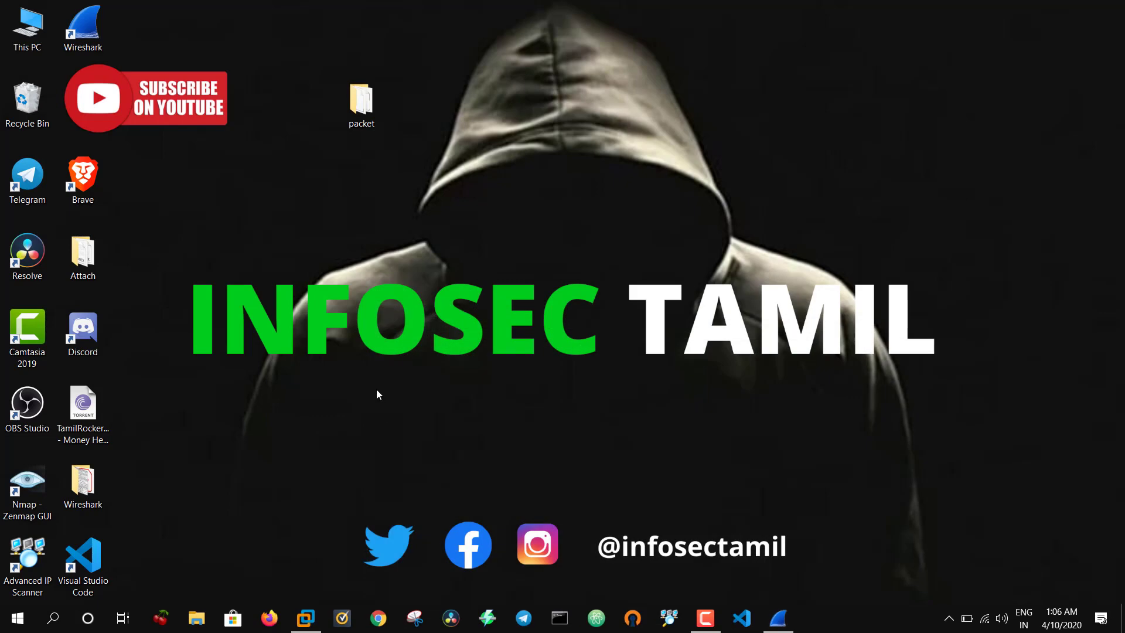
pyautogui.doubleClick(361, 101)
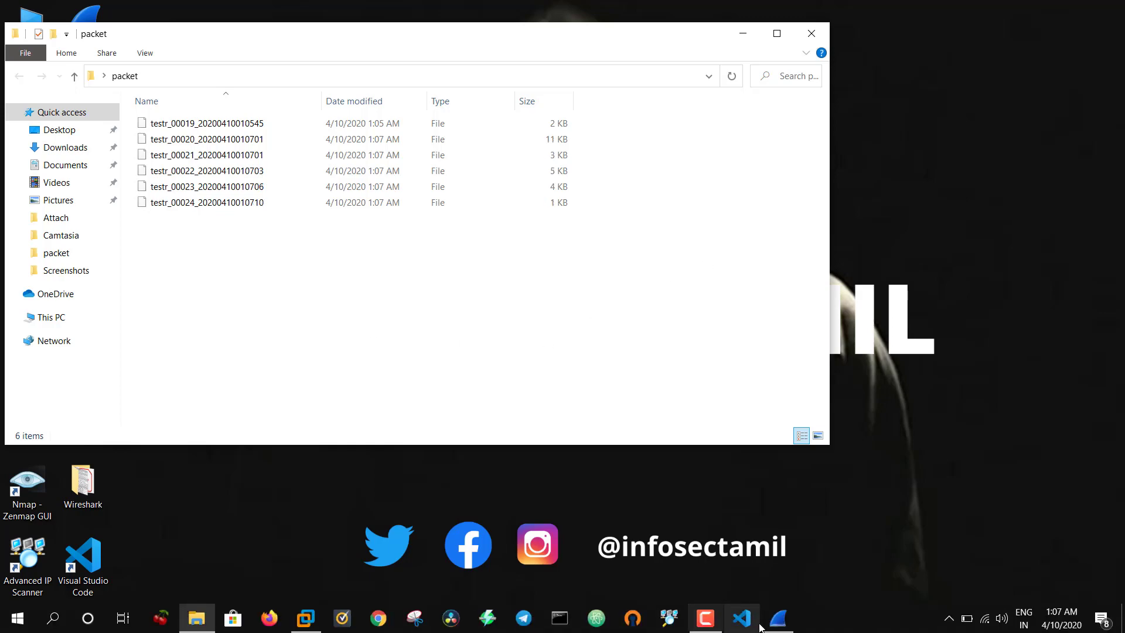
# Return to Wireshark, stop the ring-buffer capture and open the display and name resolution options for capturing.
pyautogui.click(777, 618)
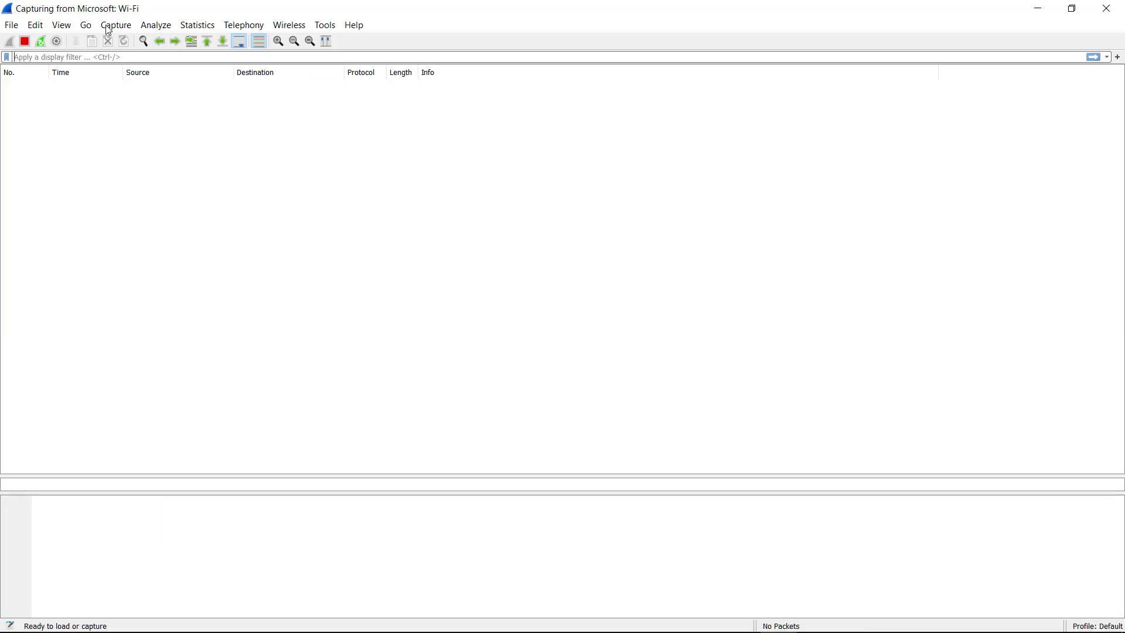
pyautogui.click(24, 42)
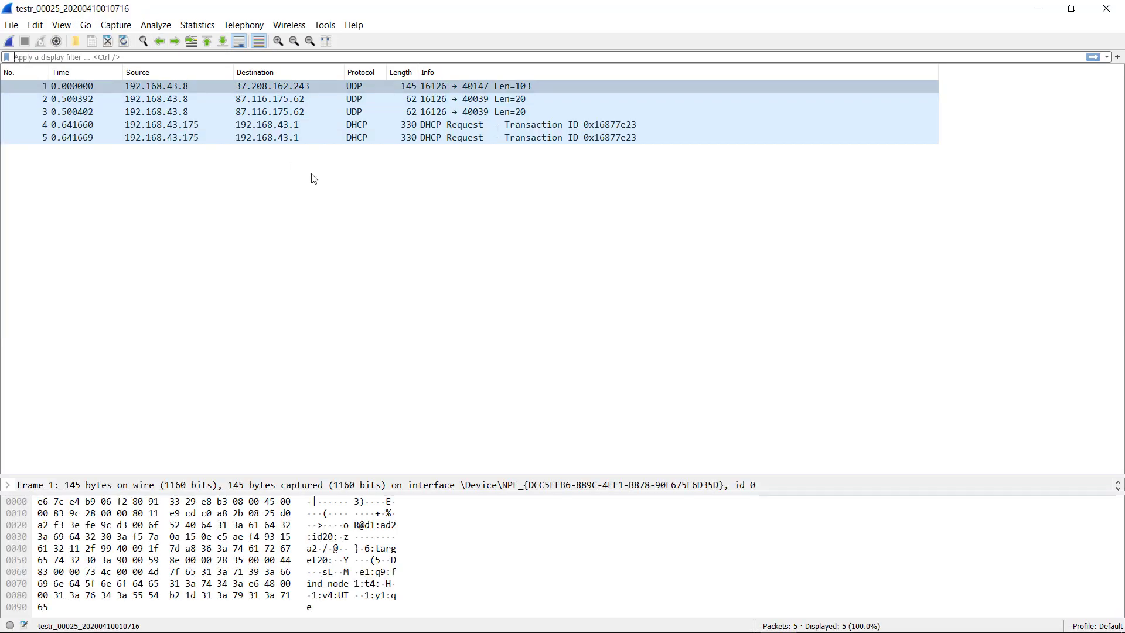
pyautogui.click(120, 26)
pyautogui.click(125, 47)
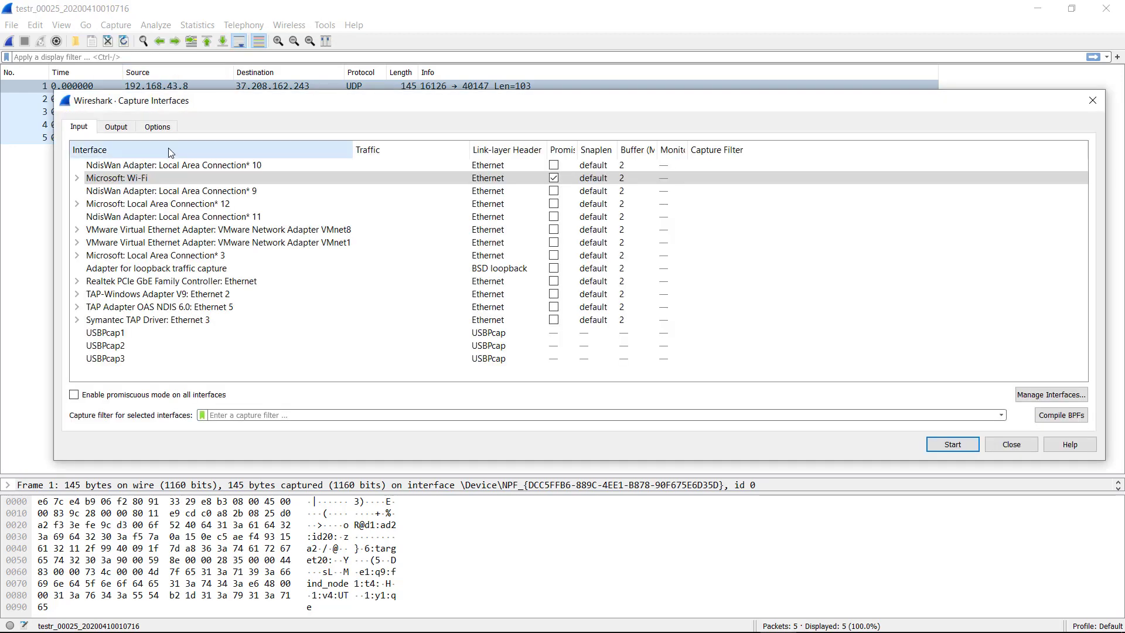
pyautogui.click(130, 133)
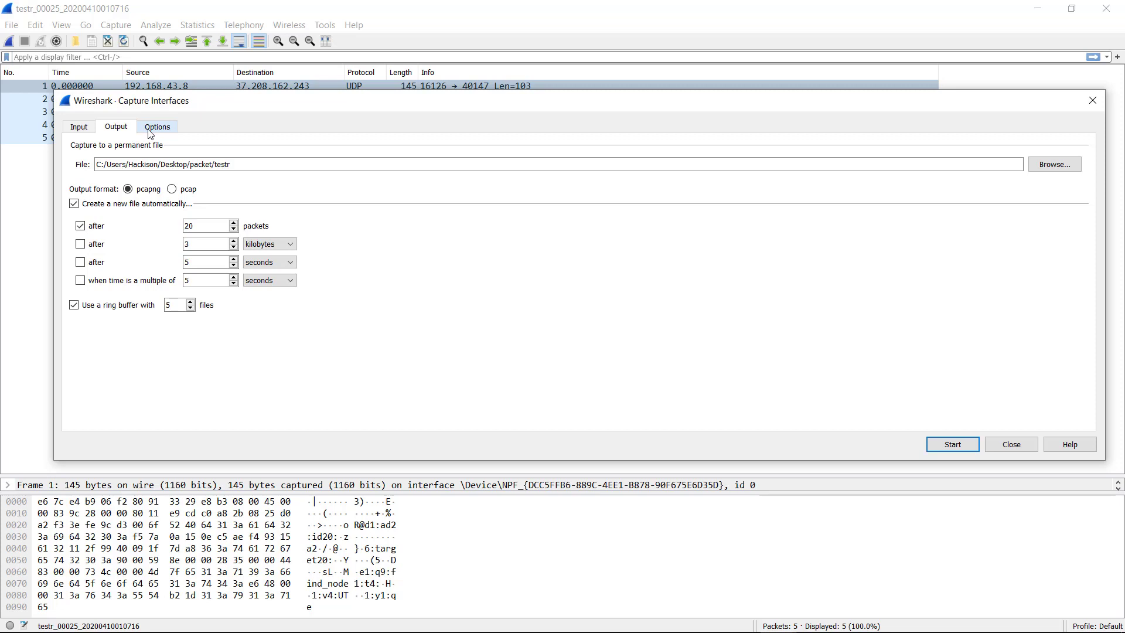
pyautogui.click(151, 130)
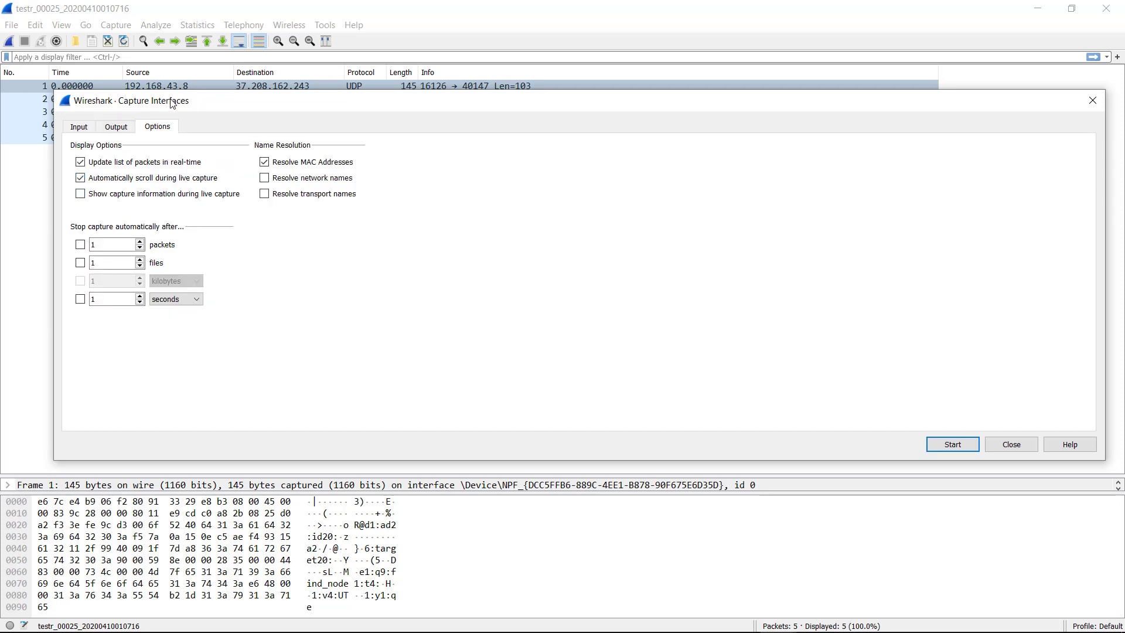
# Enable showing capture information during live capture, and run a short Wi-Fi capture before stopping it.
pyautogui.moveTo(174, 101); pyautogui.dragTo(149, 78)
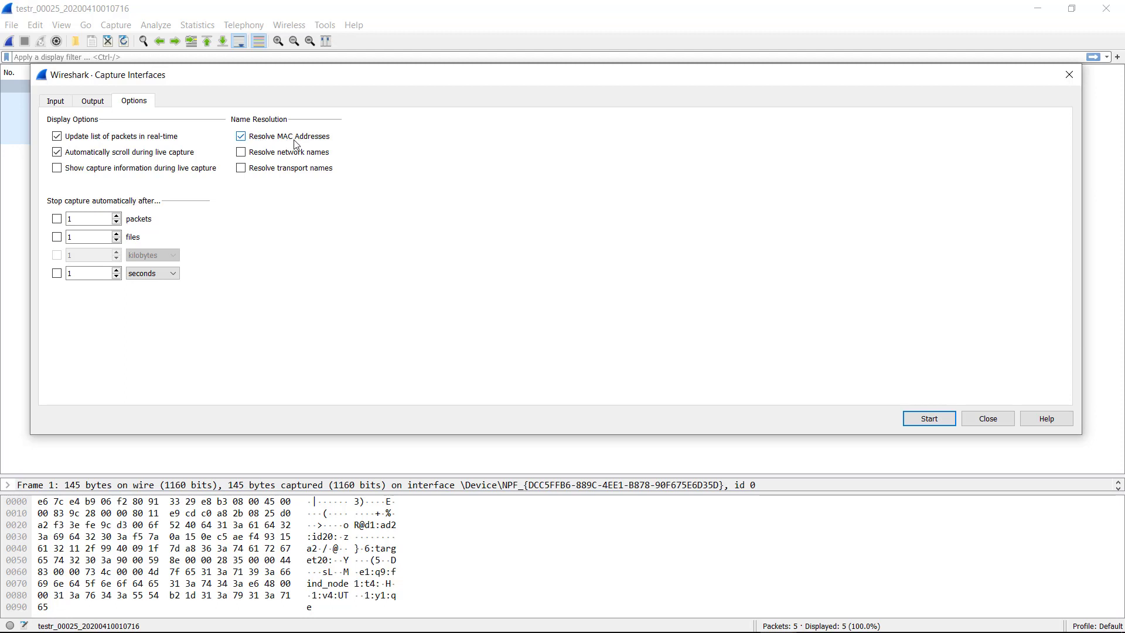
pyautogui.click(287, 173)
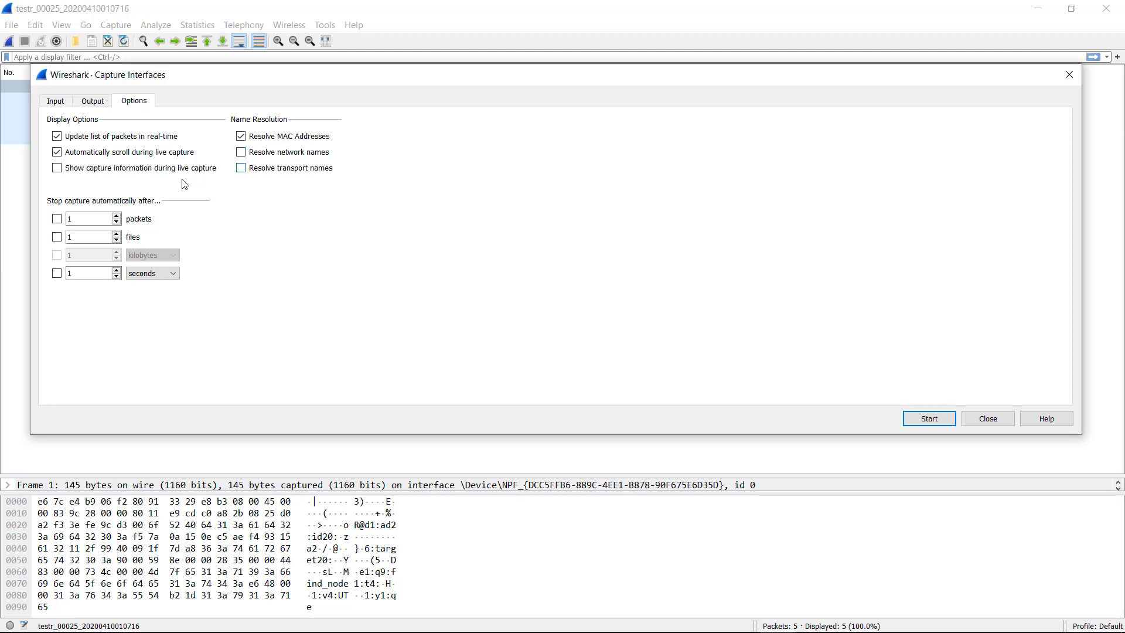
pyautogui.click(125, 173)
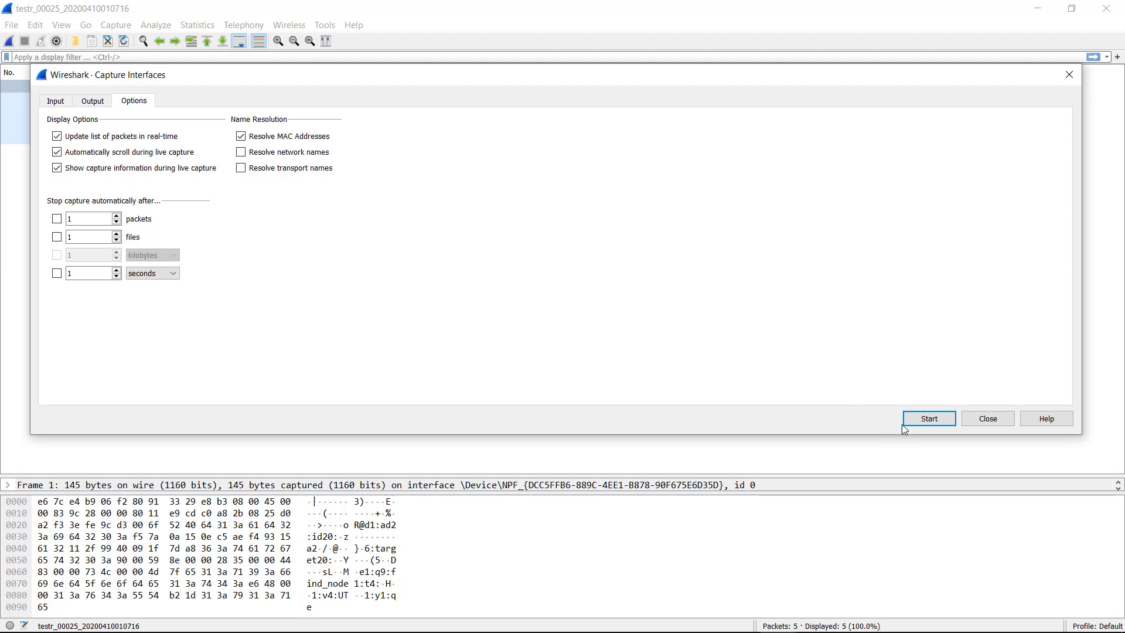
pyautogui.click(921, 421)
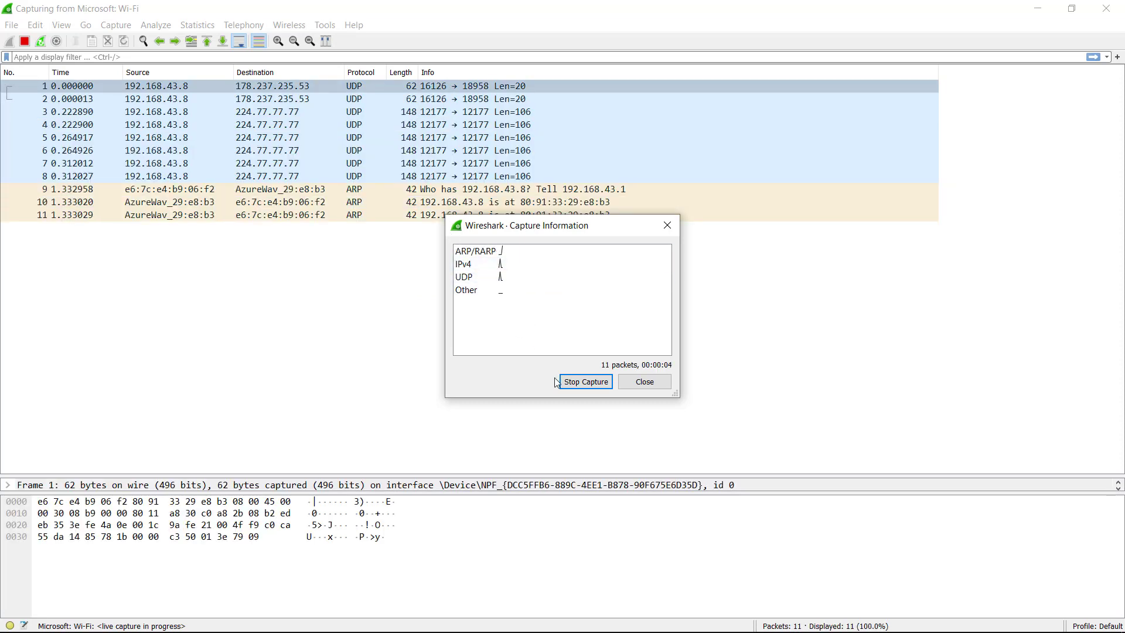
pyautogui.click(593, 383)
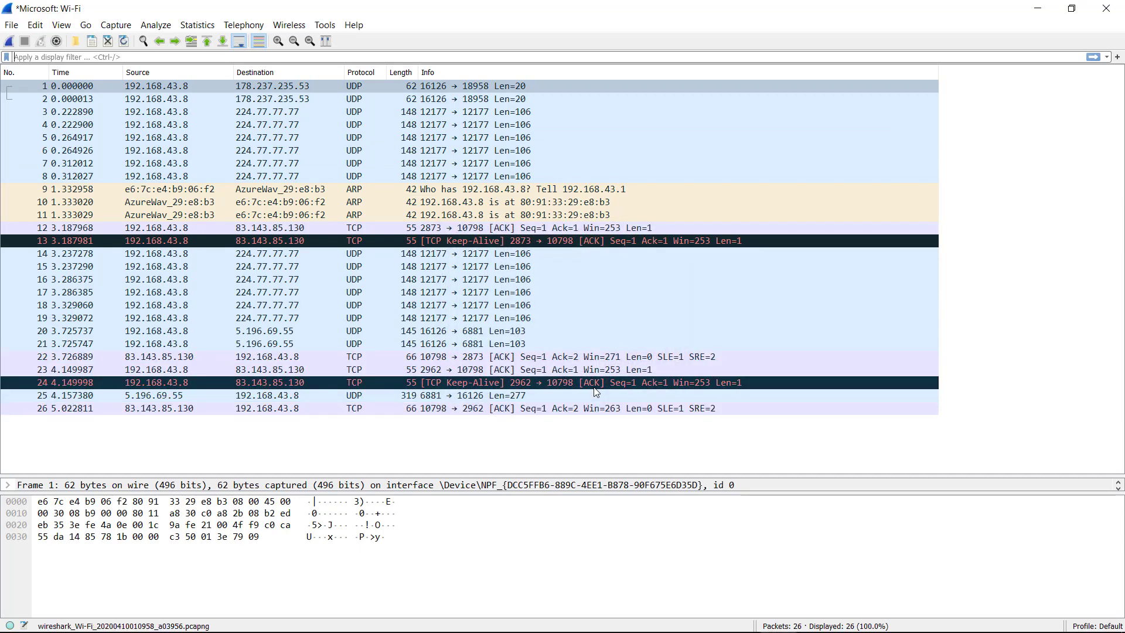
# Reopen the capture options, disable showing capture information during live capture, and review the output settings.
pyautogui.click(116, 26)
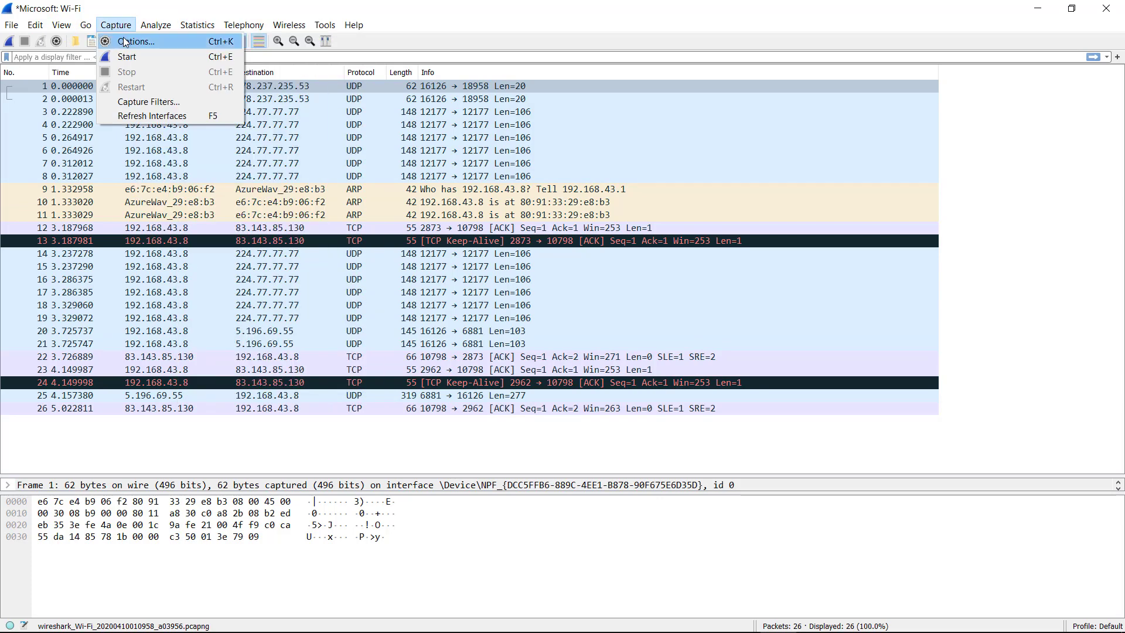
pyautogui.click(122, 40)
pyautogui.click(383, 203)
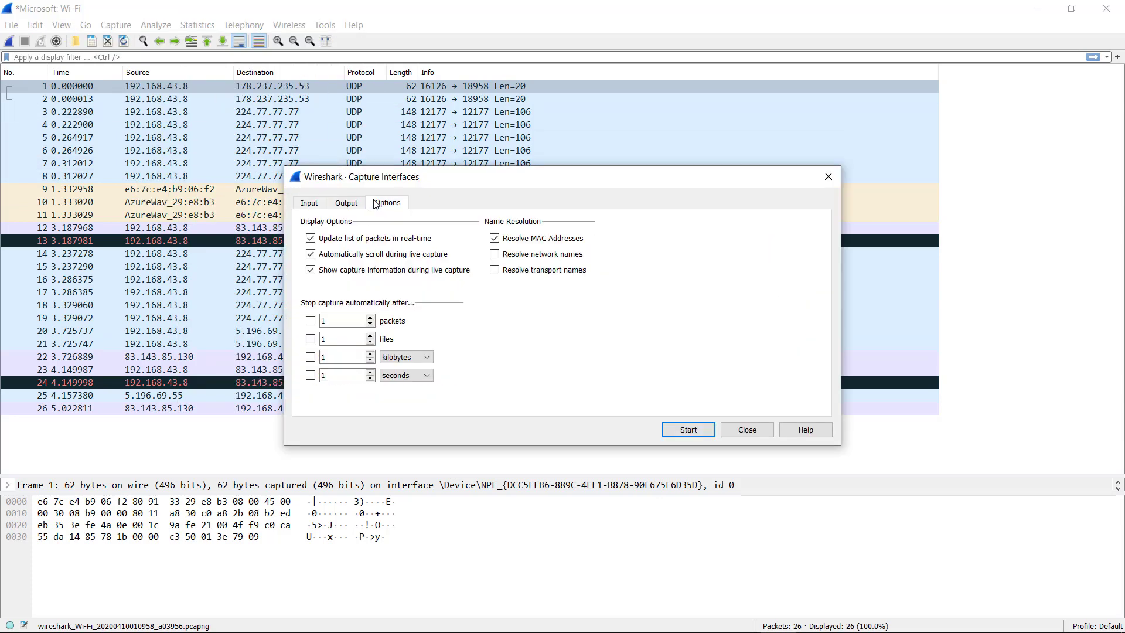
pyautogui.click(325, 273)
pyautogui.click(346, 206)
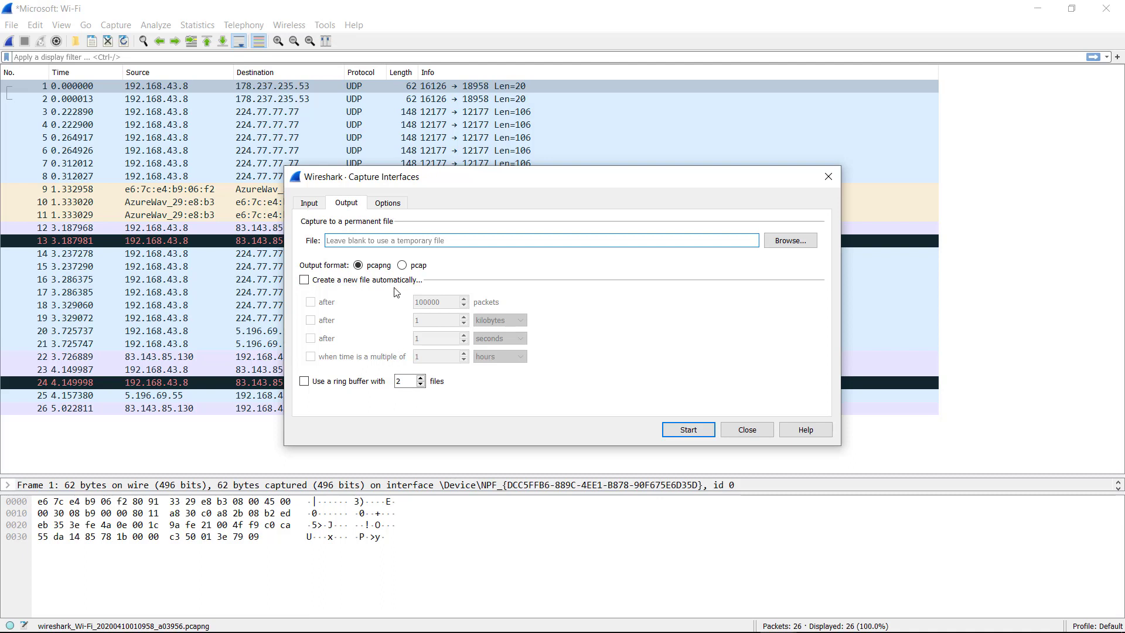
pyautogui.click(388, 205)
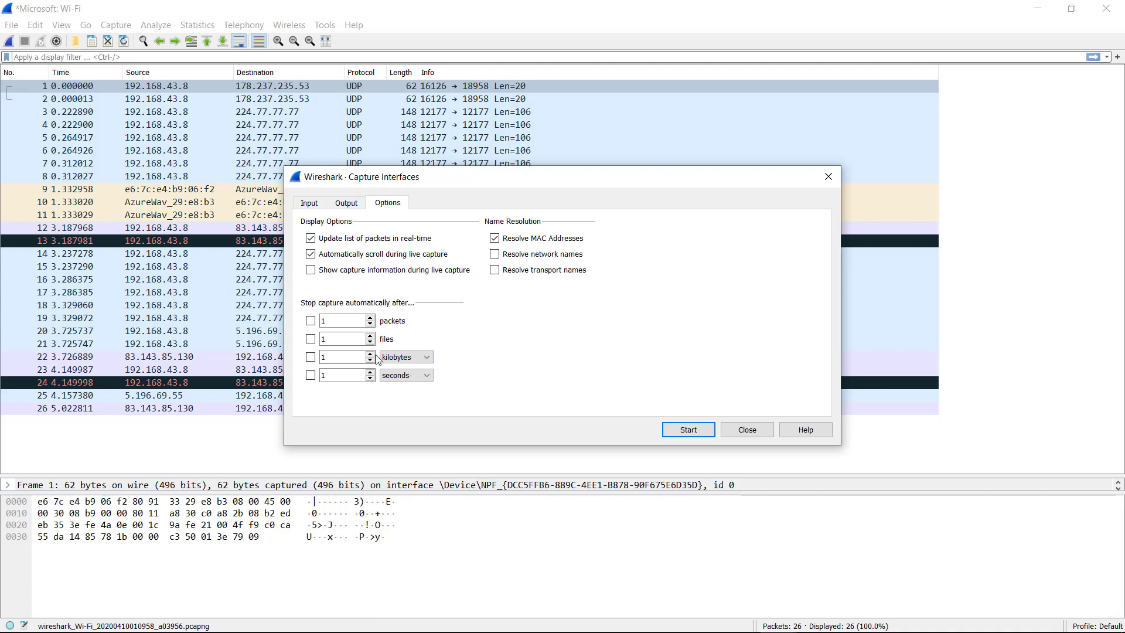
# Enable stopping the capture automatically by packet count and run a new Wi-Fi capture.
pyautogui.click(311, 323)
pyautogui.click(666, 432)
pyautogui.click(601, 345)
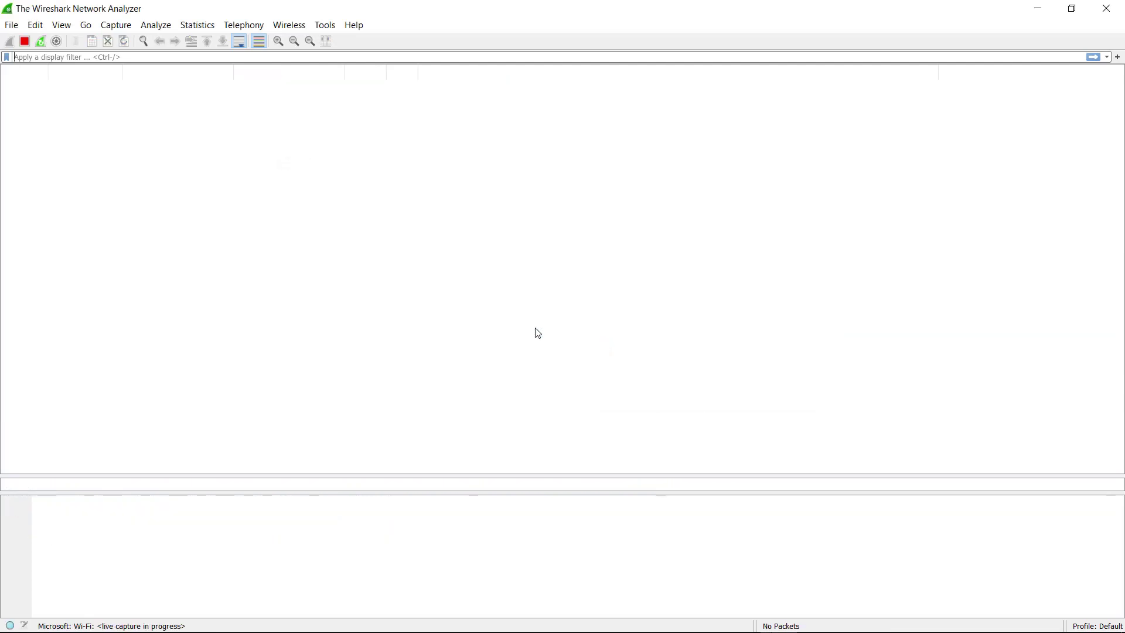
pyautogui.click(25, 41)
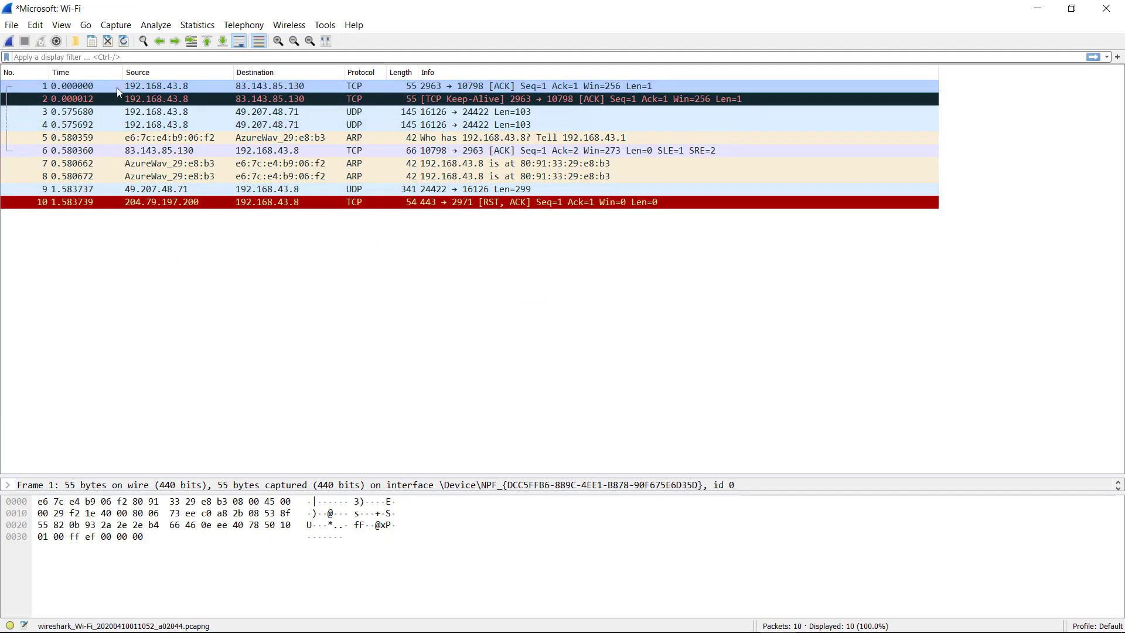
# Reopen the capture options, switch automatic stopping from the packet count to 1 file, and review the output file settings.
pyautogui.click(115, 25)
pyautogui.click(129, 40)
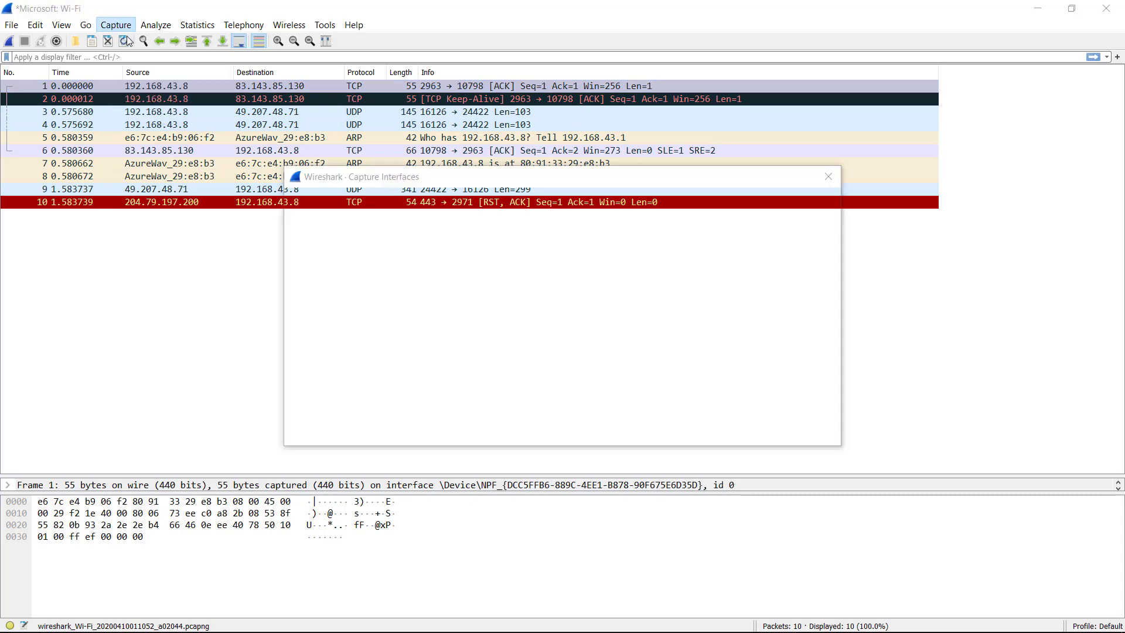
pyautogui.click(381, 207)
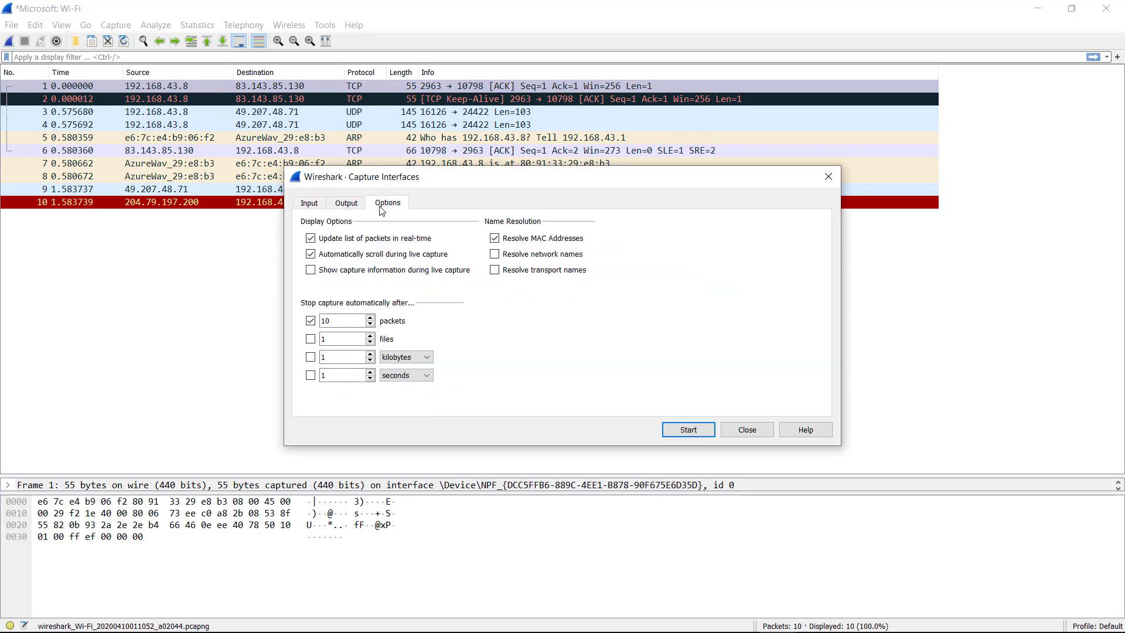
pyautogui.click(311, 339)
pyautogui.click(311, 322)
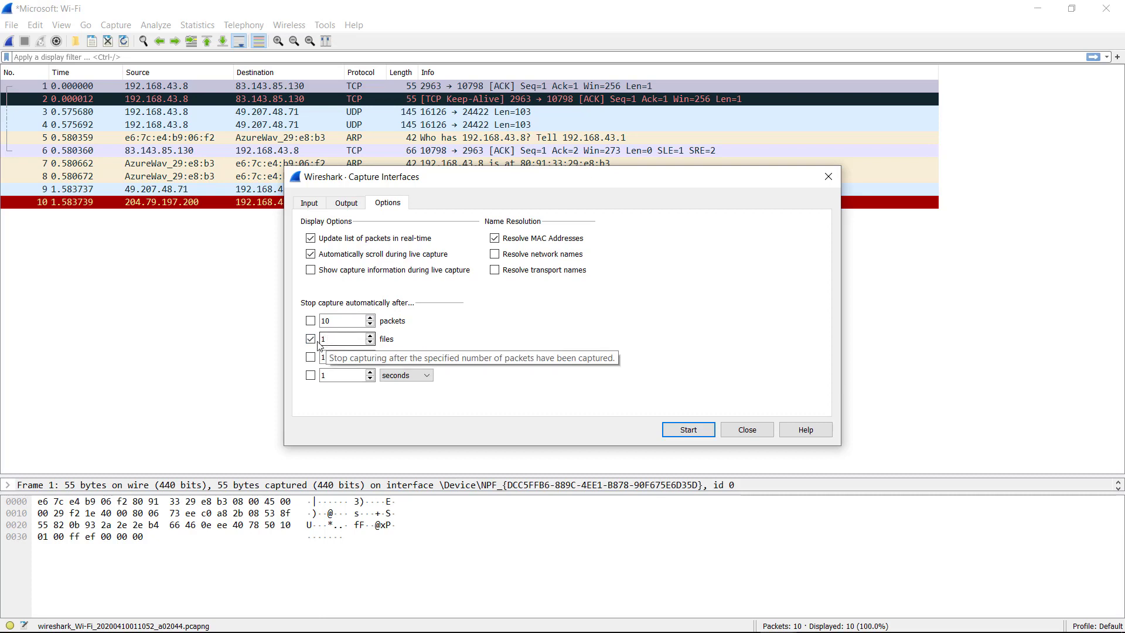
pyautogui.click(343, 211)
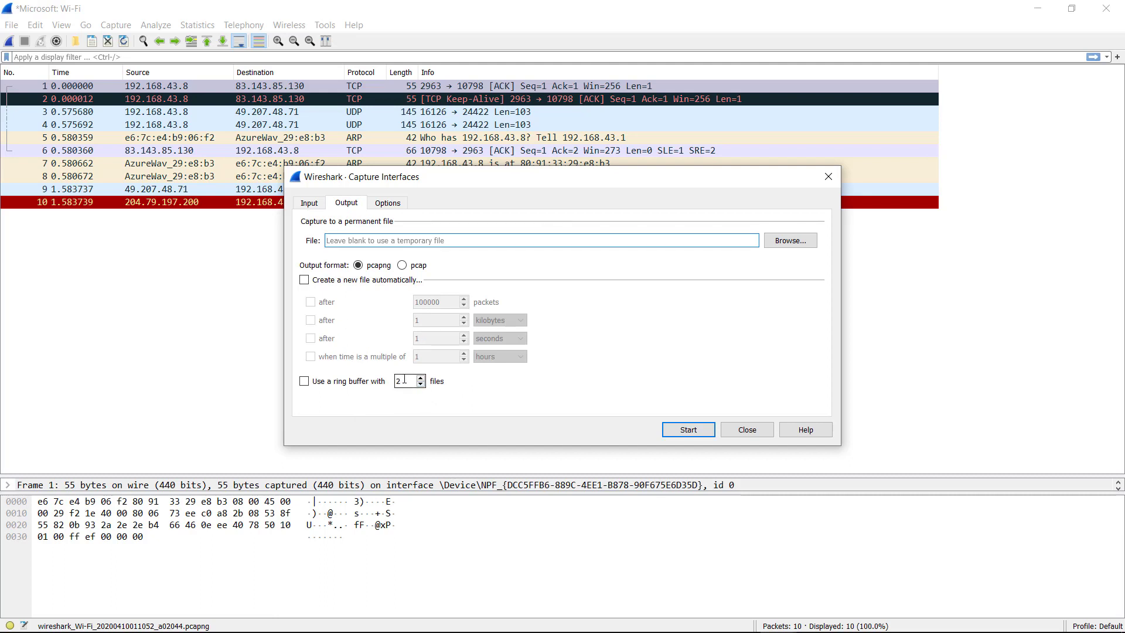
pyautogui.click(382, 204)
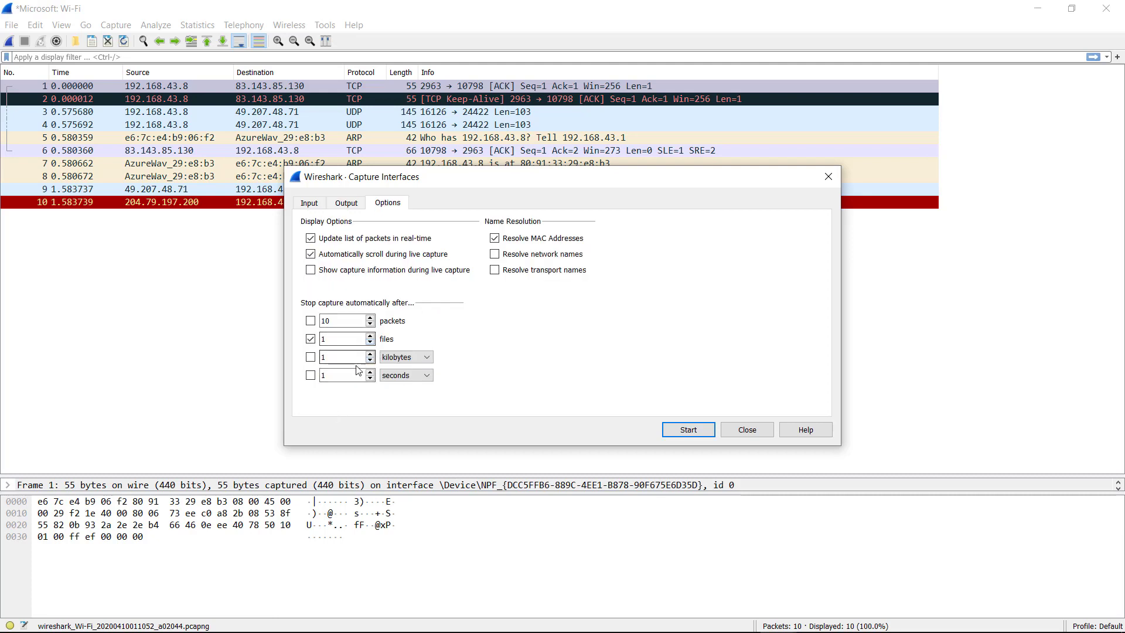
# Switch automatic stopping from the file count to 1 kilobyte and close the capture options without starting a capture.
pyautogui.click(312, 358)
pyautogui.click(310, 340)
pyautogui.click(828, 176)
# Clear the packet selection and minimize Wireshark to return to the desktop.
pyautogui.click(118, 26)
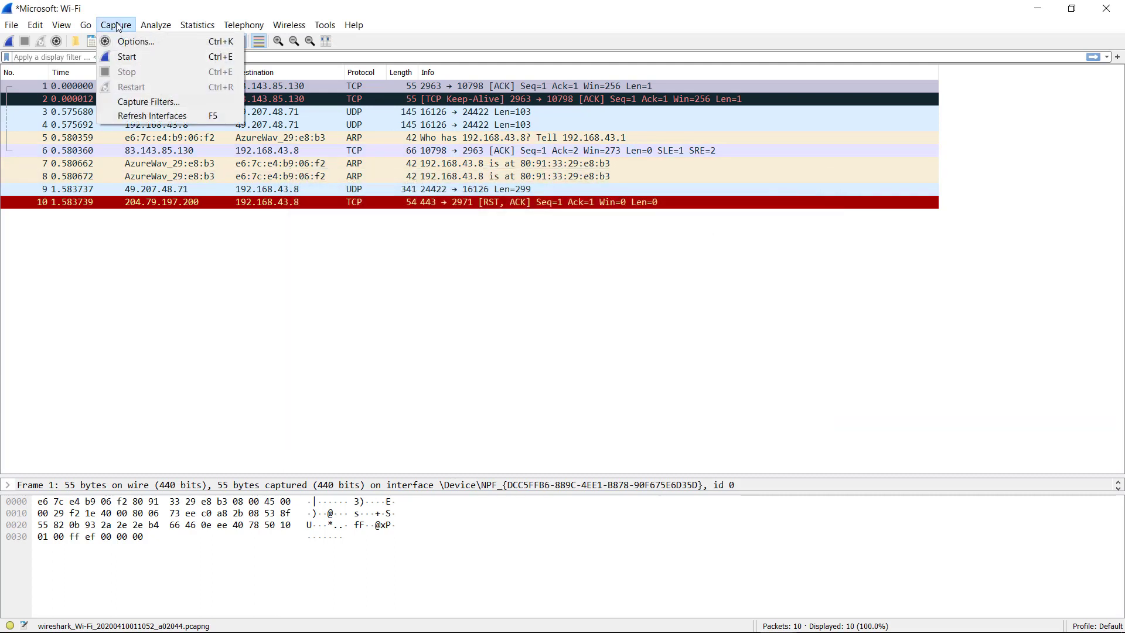
pyautogui.click(306, 285)
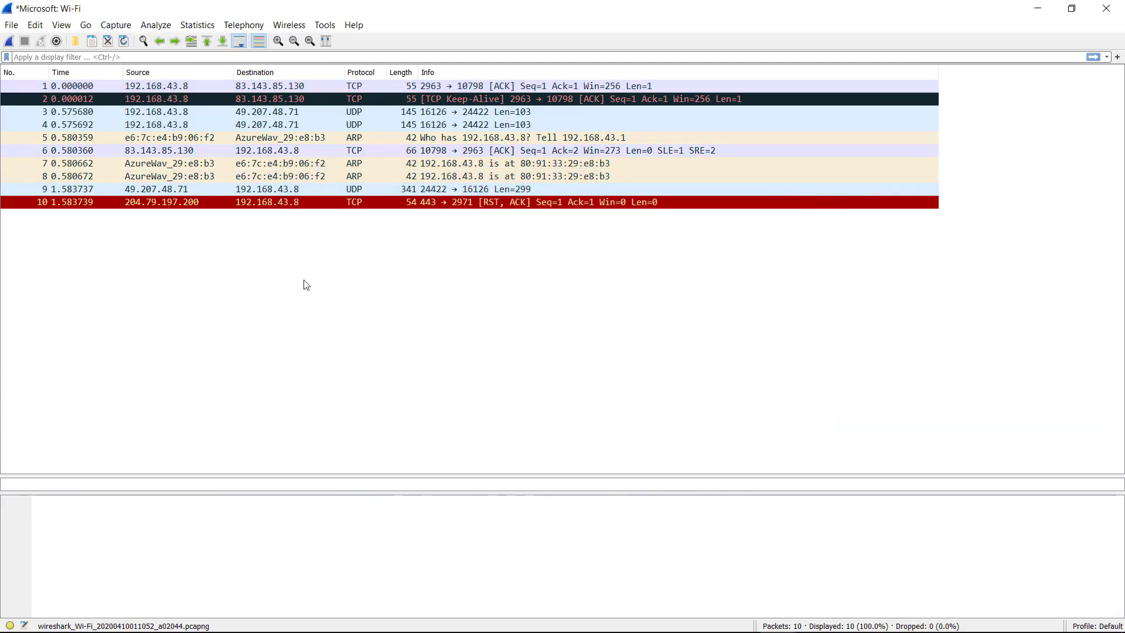
pyautogui.click(1037, 8)
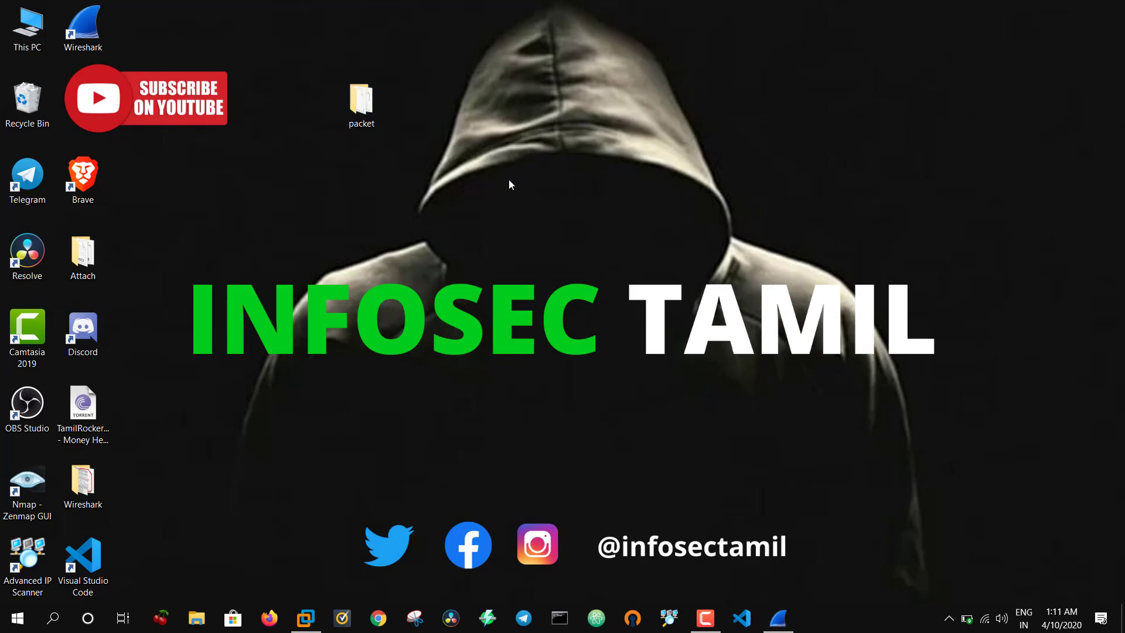